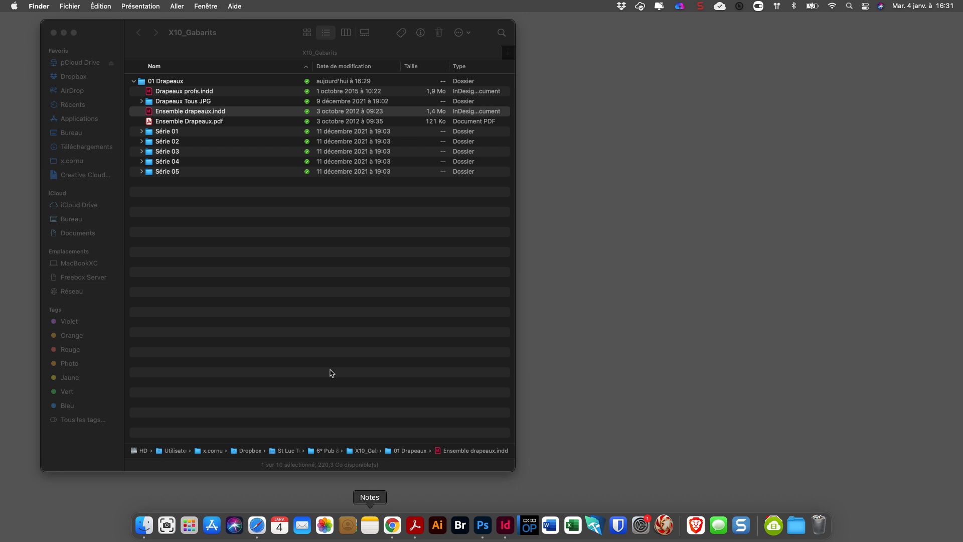
# Preview Ensemble Drapeaux.pdf without opening it, look through its flag pages from Adjmân to Niger, and close the preview.
pyautogui.click(200, 122)
pyautogui.press('space')
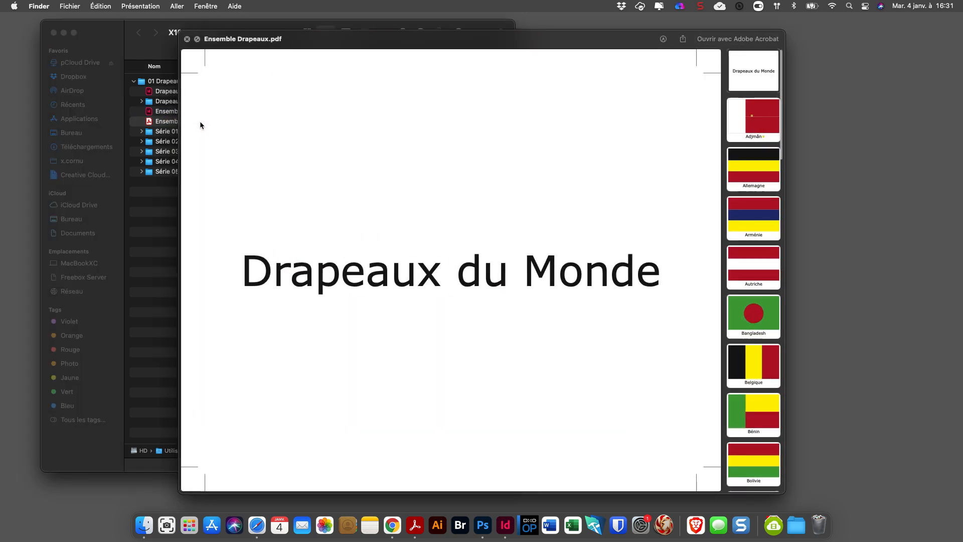
pyautogui.click(759, 121)
pyautogui.click(760, 174)
pyautogui.click(761, 221)
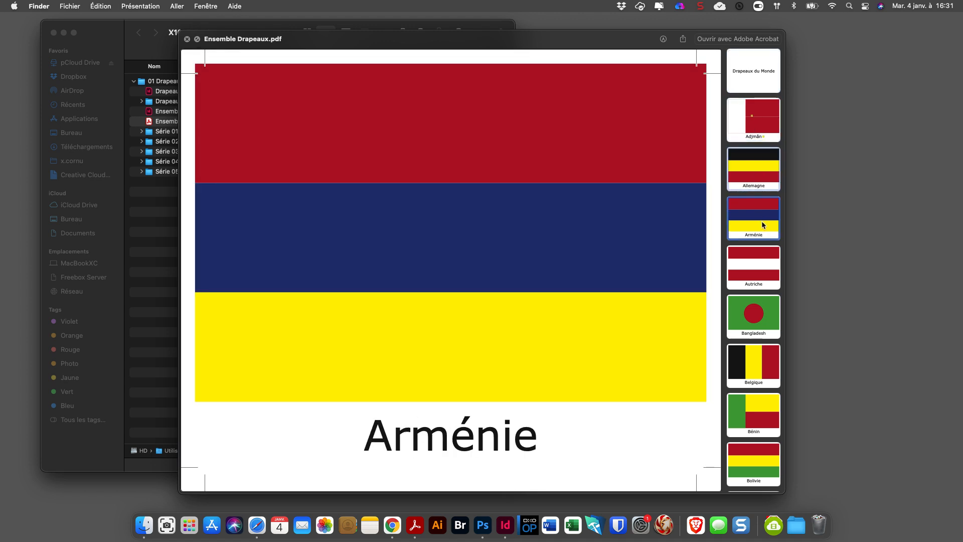
pyautogui.click(762, 271)
pyautogui.click(764, 324)
pyautogui.click(763, 366)
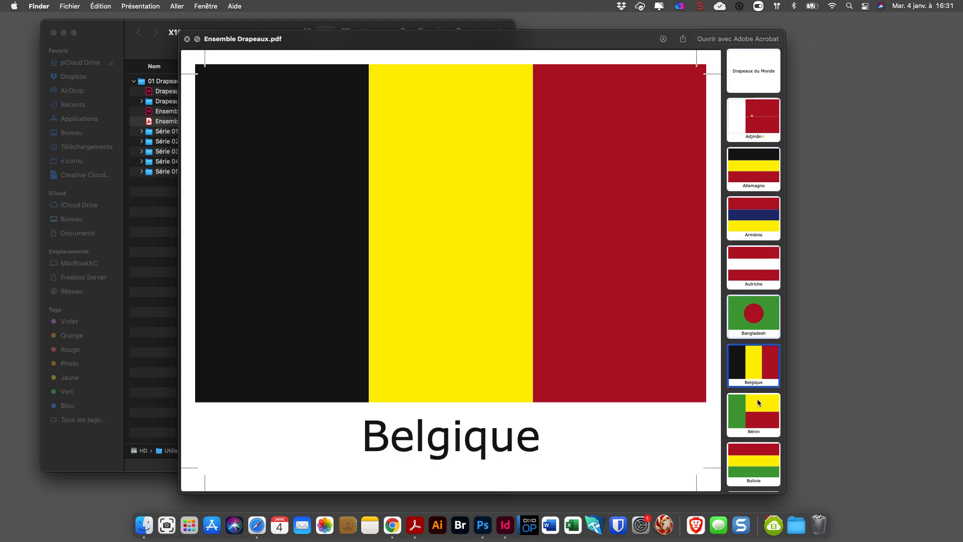
pyautogui.click(758, 416)
pyautogui.click(757, 461)
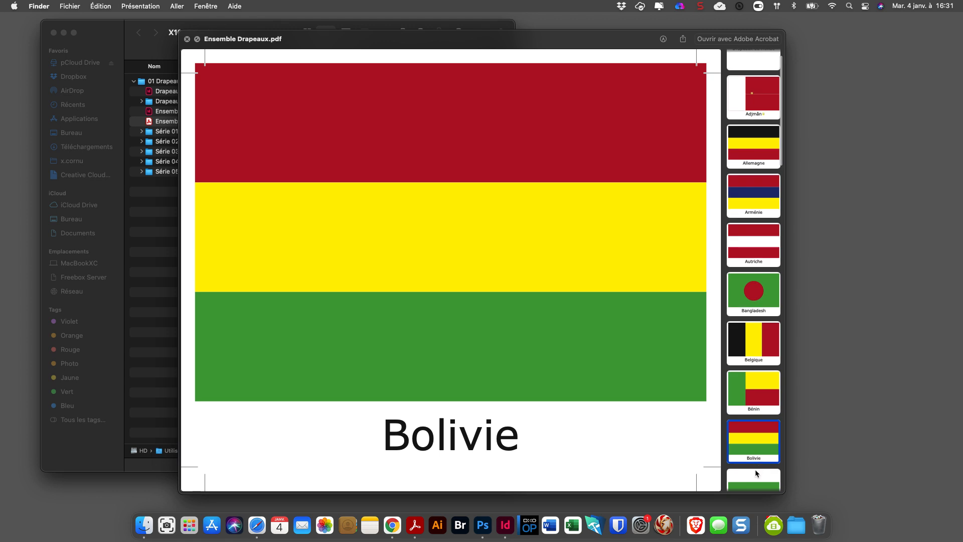
pyautogui.click(756, 477)
pyautogui.click(756, 477)
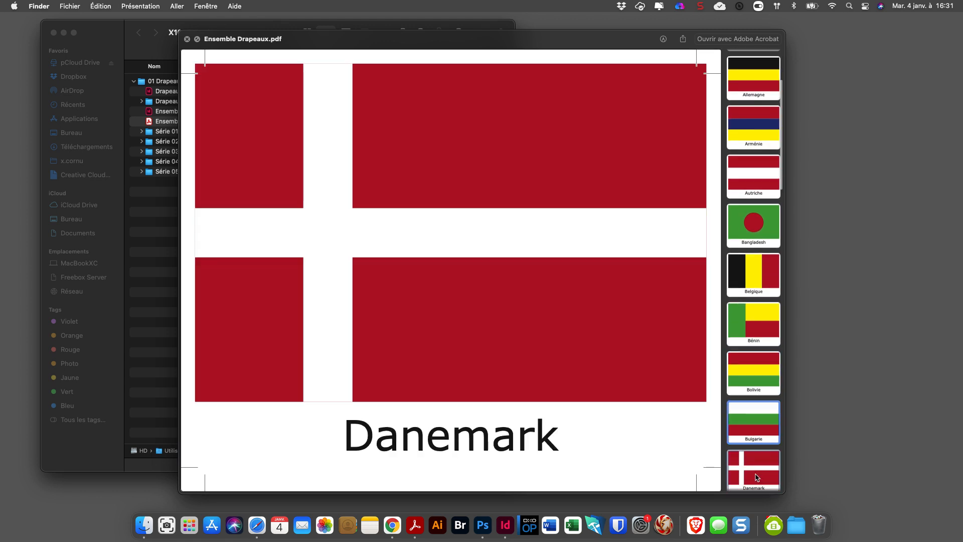
pyautogui.click(756, 477)
pyautogui.click(756, 477)
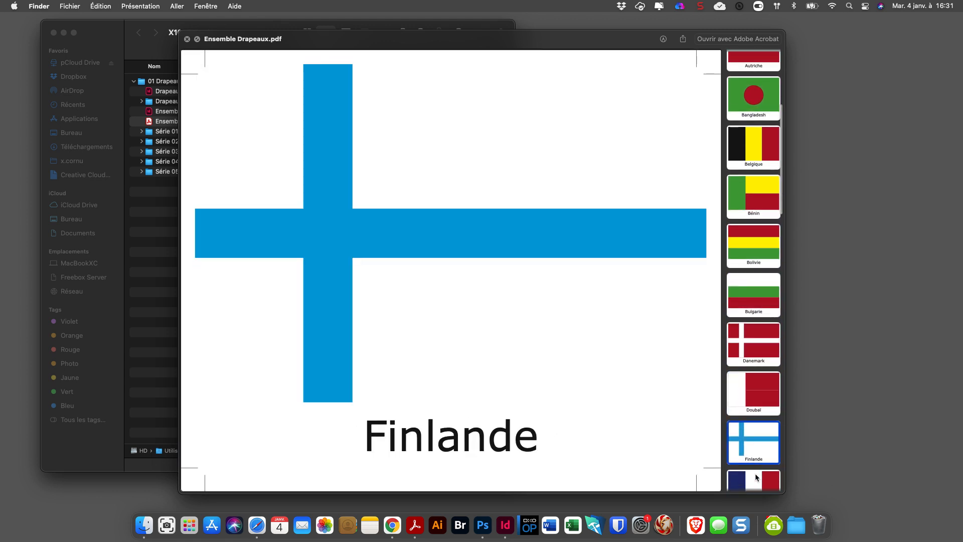
pyautogui.click(756, 477)
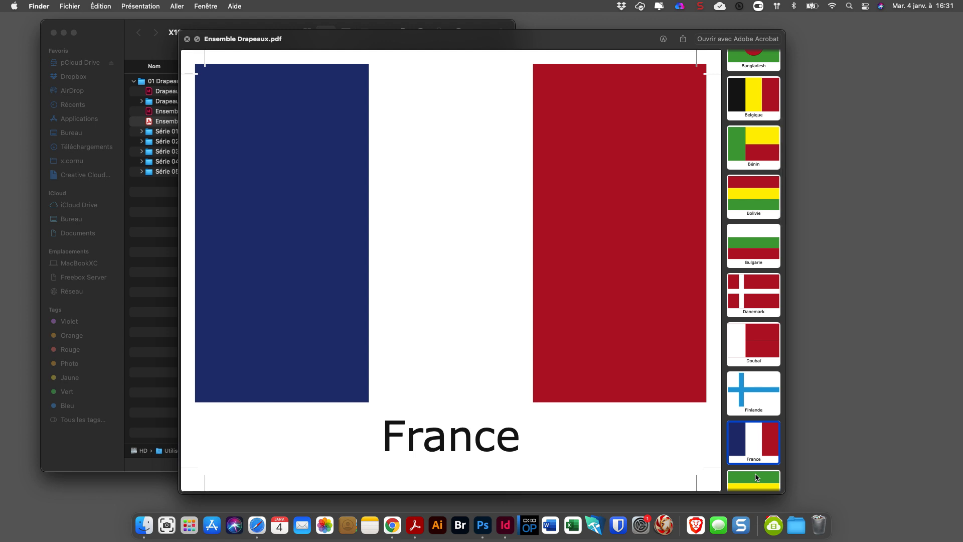
pyautogui.click(756, 477)
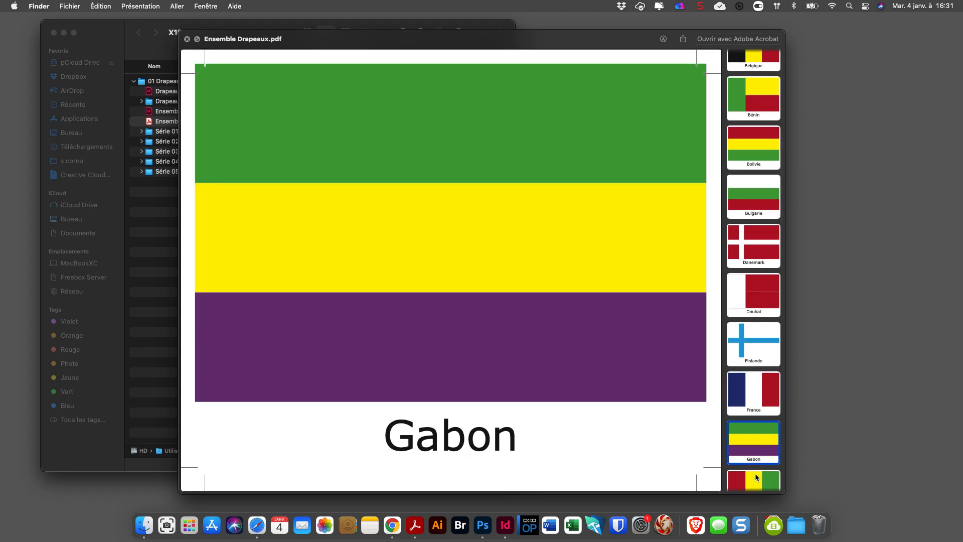
pyautogui.click(756, 477)
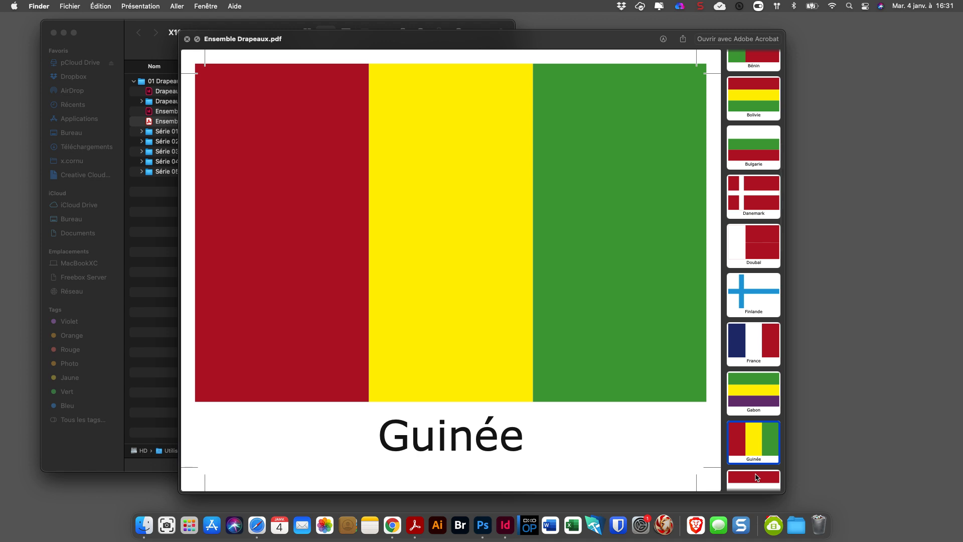
pyautogui.click(756, 476)
pyautogui.click(756, 477)
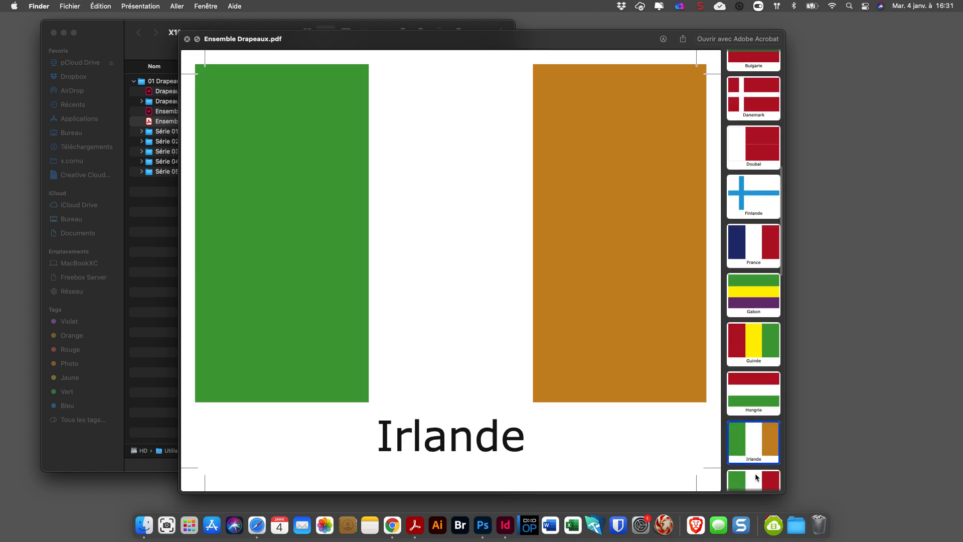
pyautogui.click(756, 477)
pyautogui.click(756, 477)
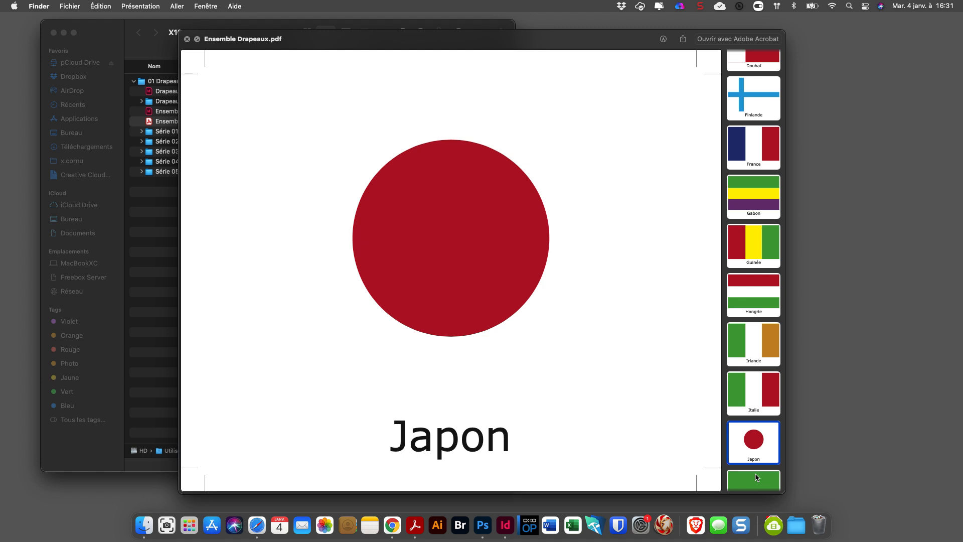
pyautogui.click(756, 477)
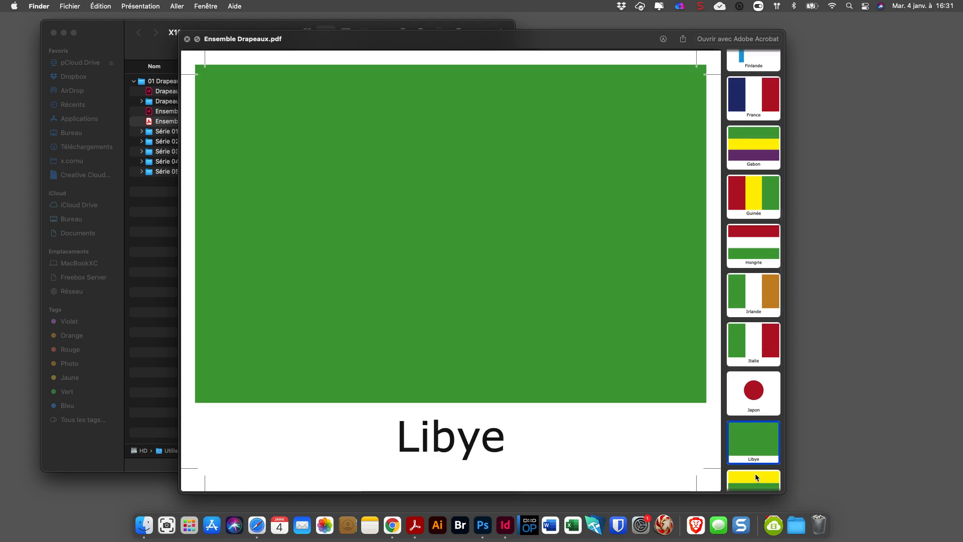
pyautogui.click(756, 477)
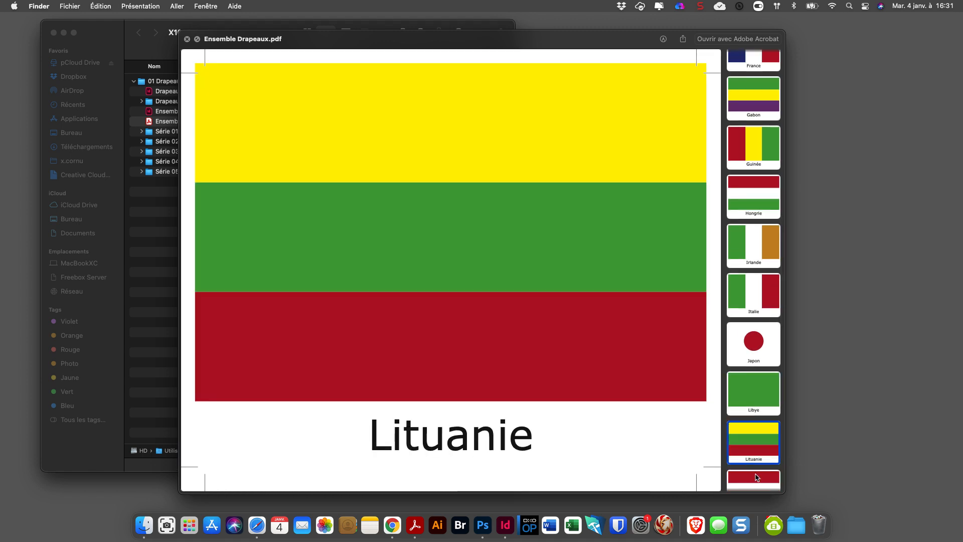
pyautogui.click(756, 477)
pyautogui.click(756, 477)
pyautogui.click(756, 477)
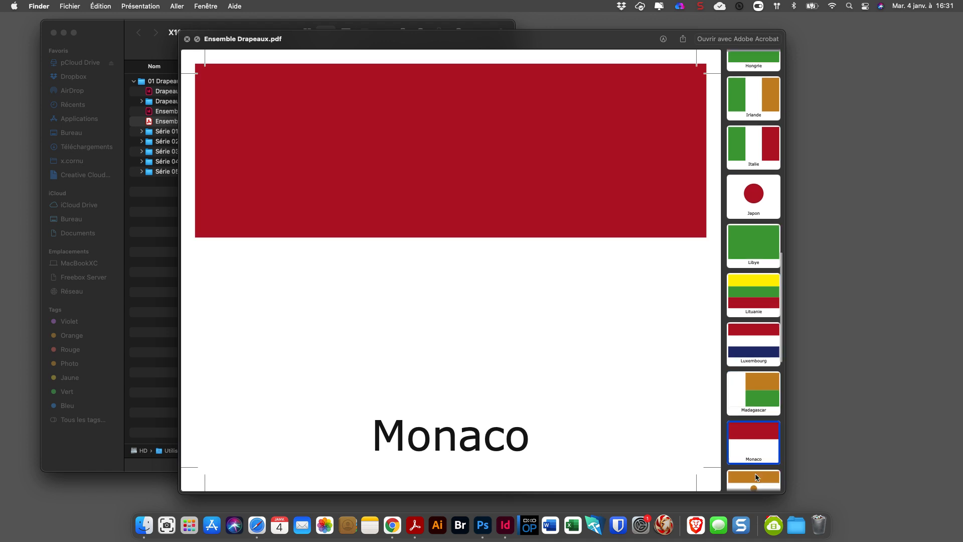
pyautogui.click(757, 477)
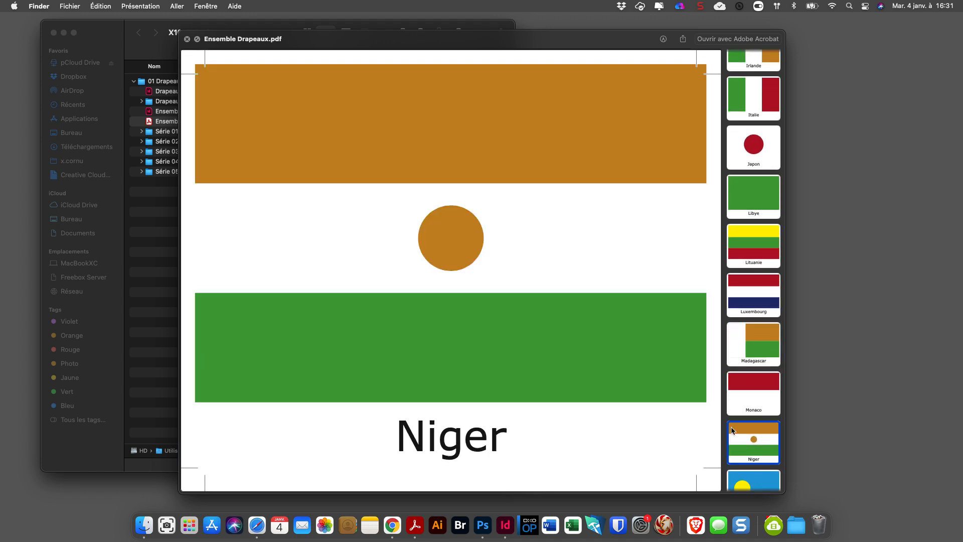
pyautogui.click(187, 40)
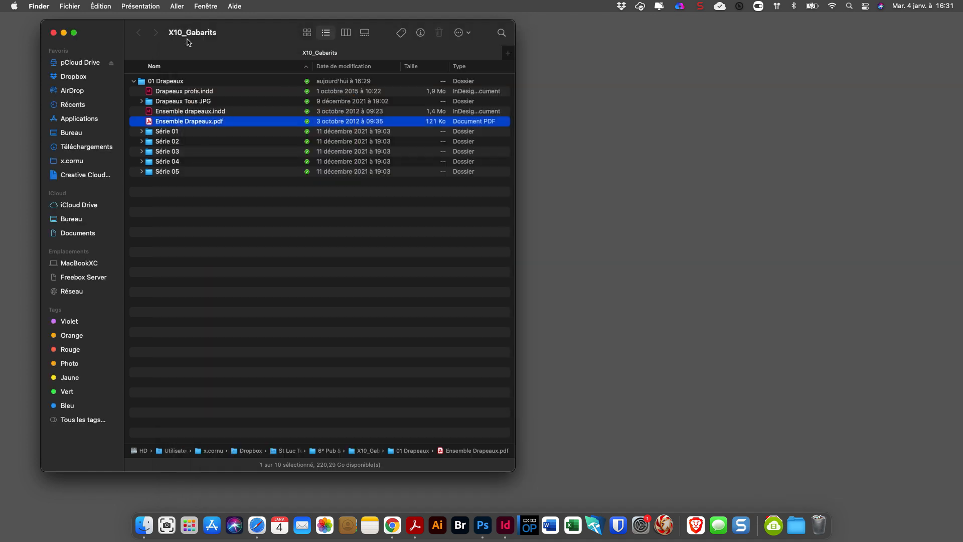
# Open Ensemble Drapeaux.pdf in Acrobat, page forward through the flags to at least Guinée, and close the document window.
pyautogui.doubleClick(159, 122)
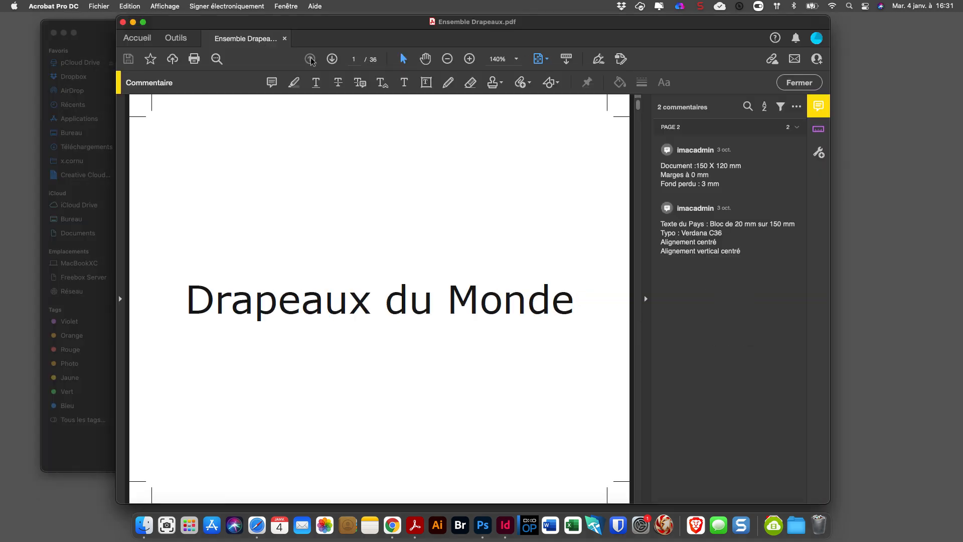
pyautogui.click(333, 60)
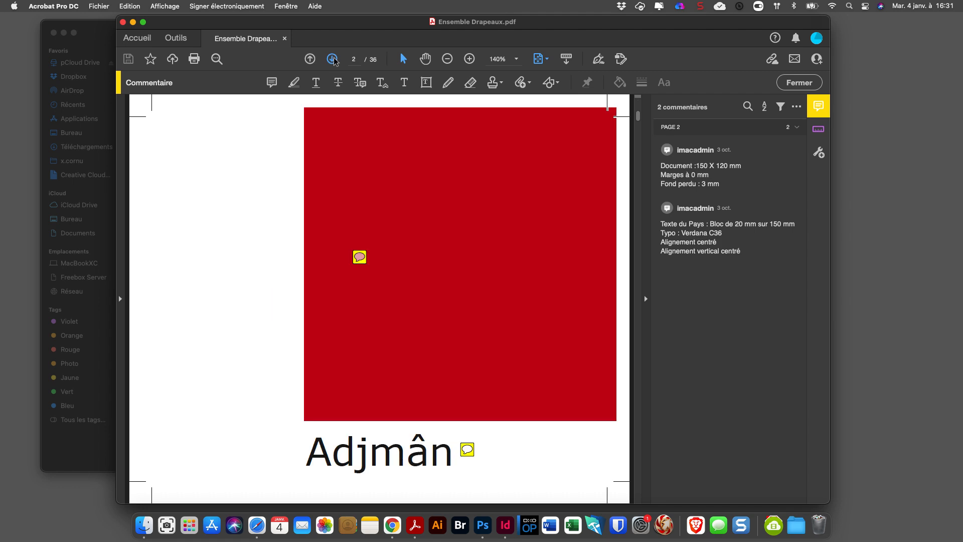
pyautogui.click(333, 60)
pyautogui.click(333, 60)
pyautogui.click(333, 60)
pyautogui.click(333, 60)
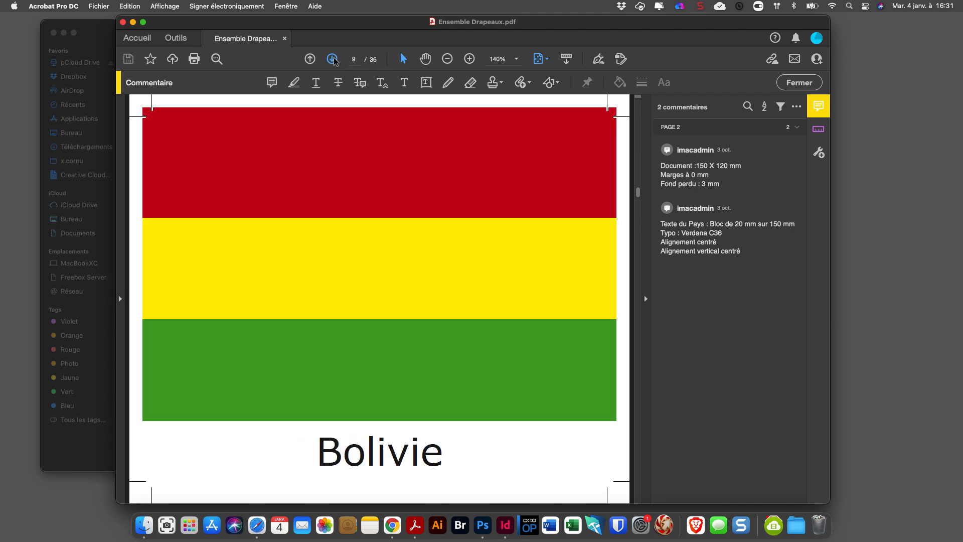
pyautogui.click(333, 60)
pyautogui.click(333, 59)
pyautogui.click(333, 60)
pyautogui.click(333, 60)
pyautogui.click(333, 59)
pyautogui.click(333, 60)
pyautogui.click(333, 59)
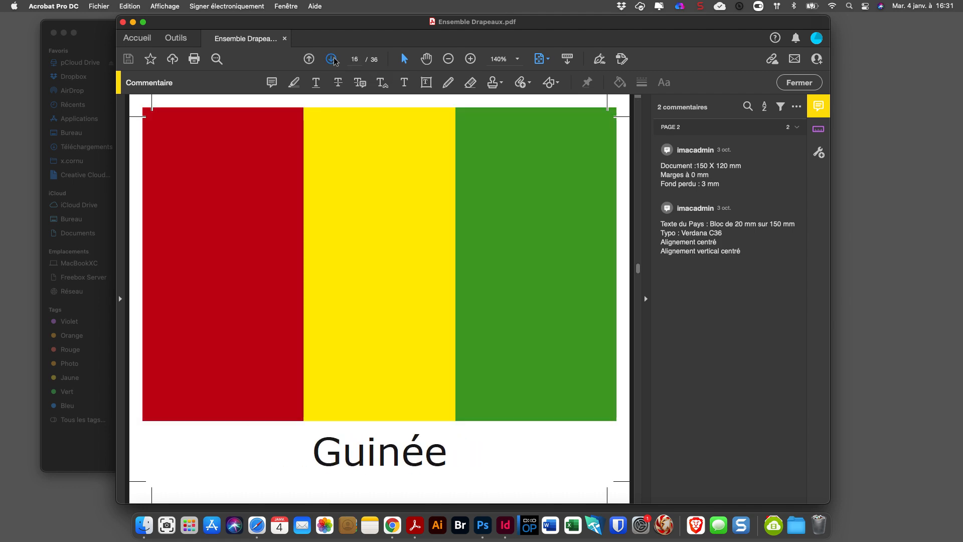
pyautogui.click(333, 60)
pyautogui.click(123, 21)
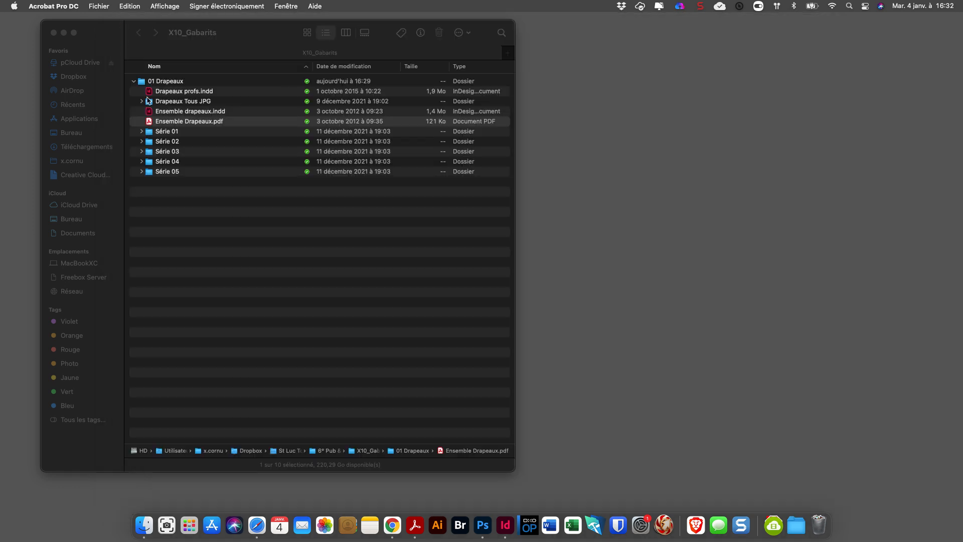
# Expand the Série 01 folder and preview its flag images Danemark.jpg, Finlande.jpg and Suède.jpg.
pyautogui.click(142, 131)
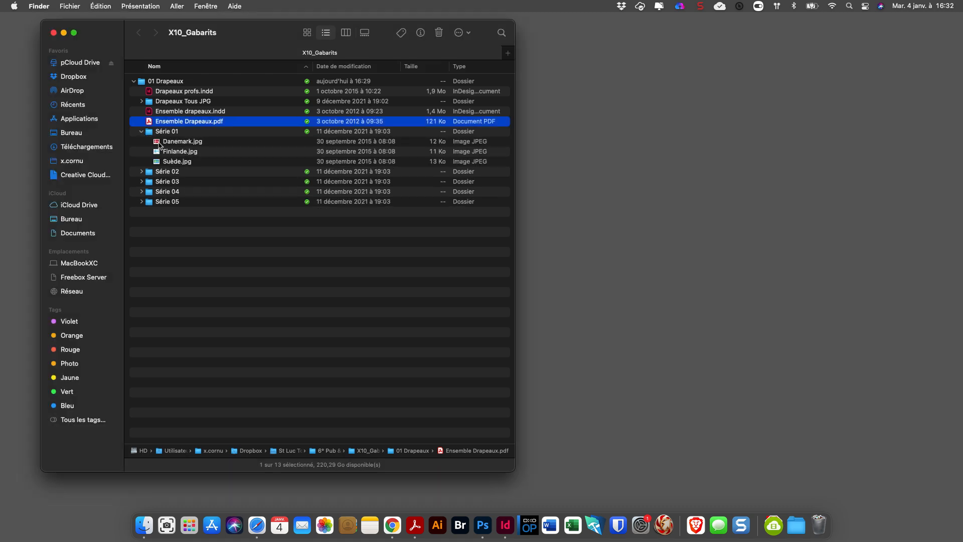
pyautogui.click(167, 143)
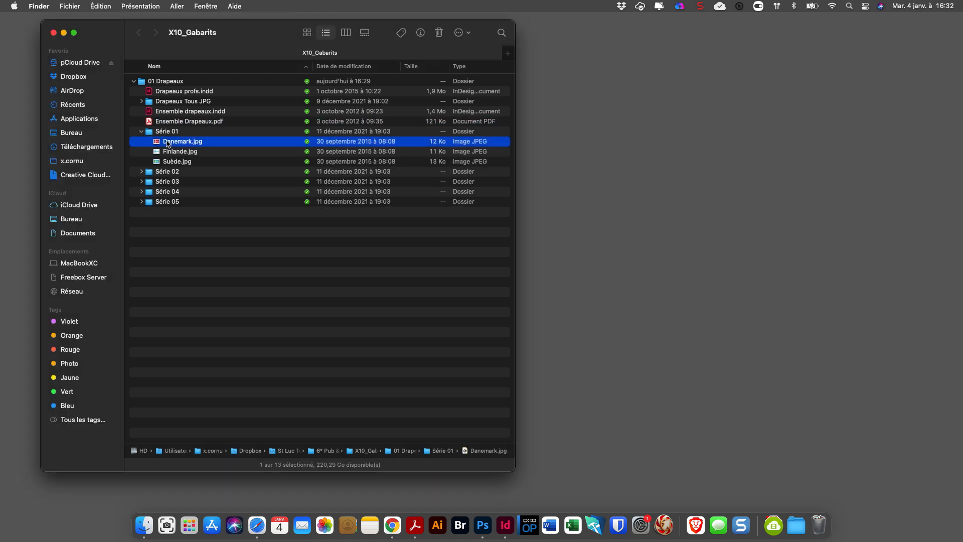
pyautogui.press('space')
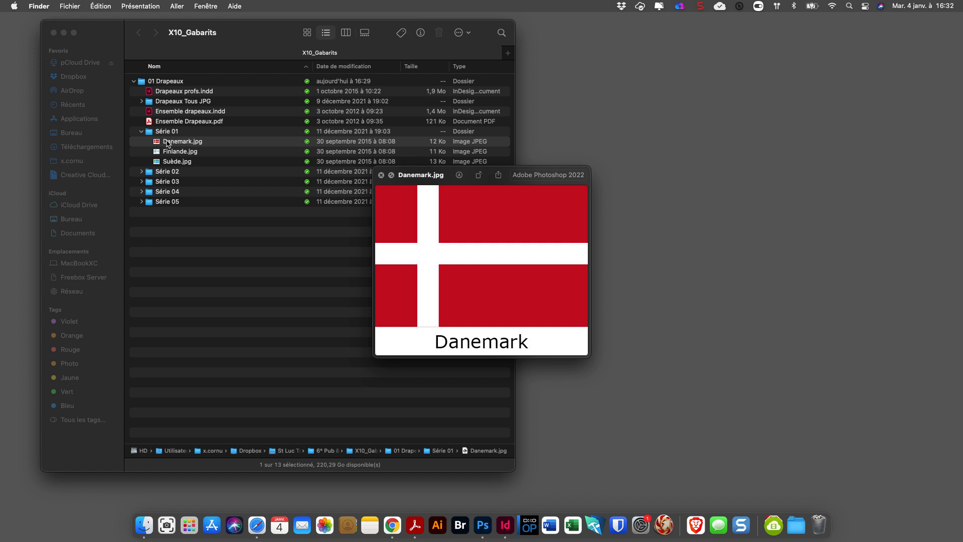
pyautogui.press('Down')
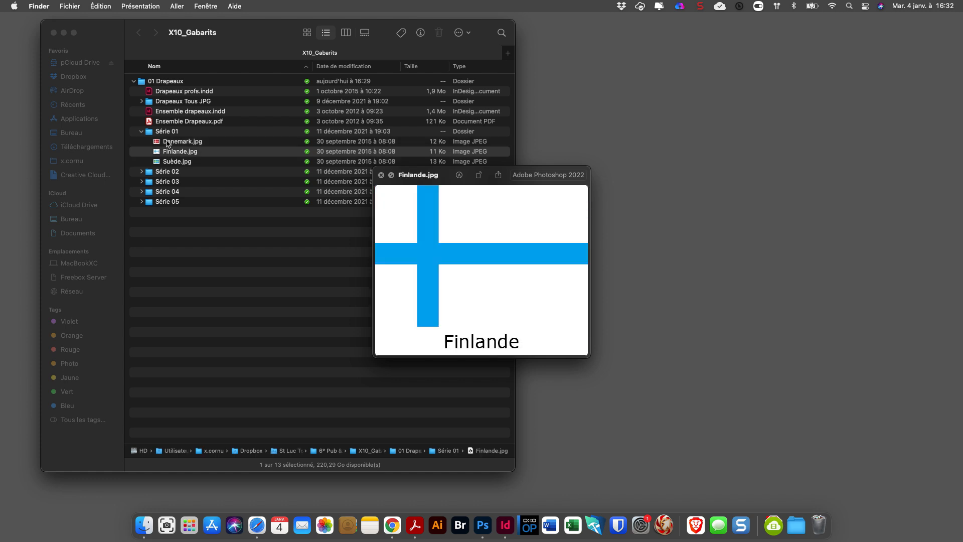
pyautogui.press('Down')
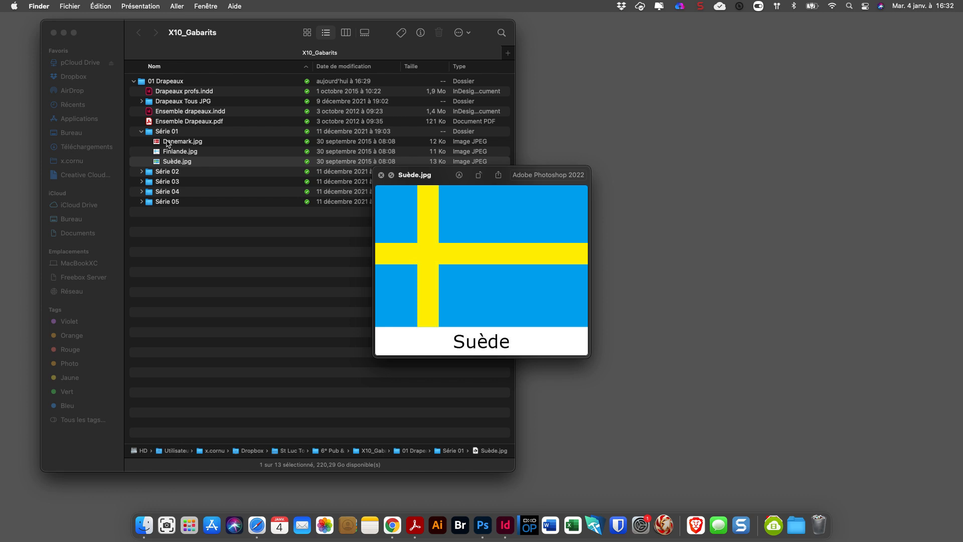
# Expand the Série 02 folder and preview its vertically striped flag images from Belgique.jpg to Rwanda.jpg.
pyautogui.click(142, 172)
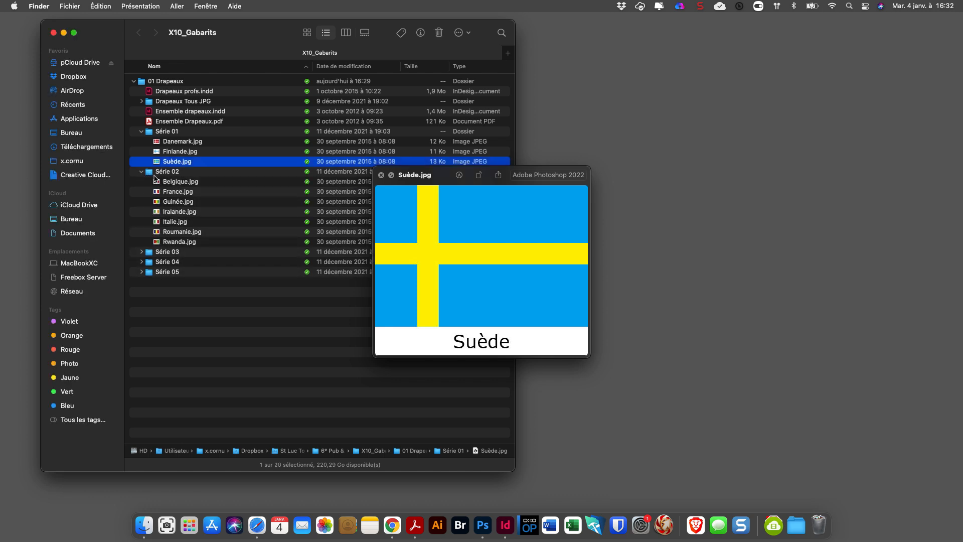
pyautogui.click(159, 182)
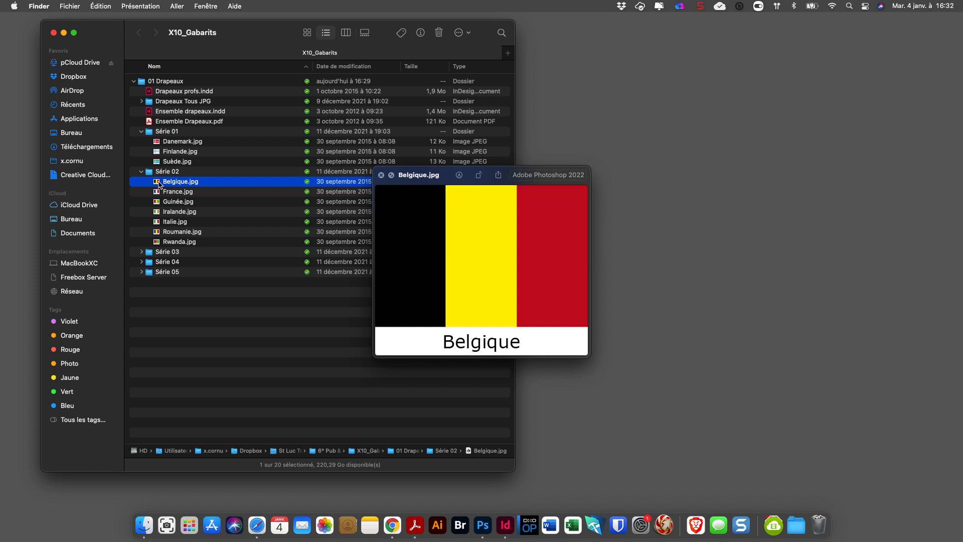
pyautogui.press('Down')
pyautogui.press('Down')
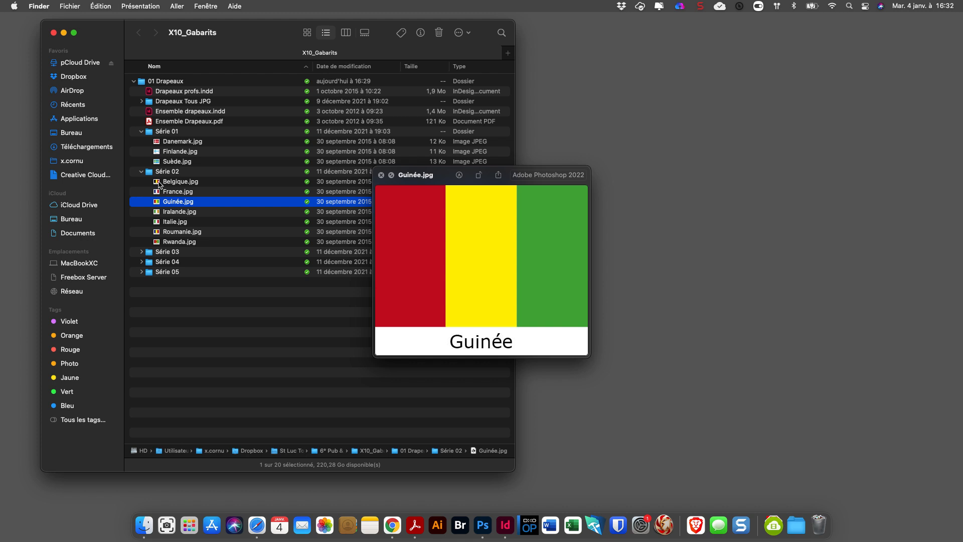
pyautogui.press('Down')
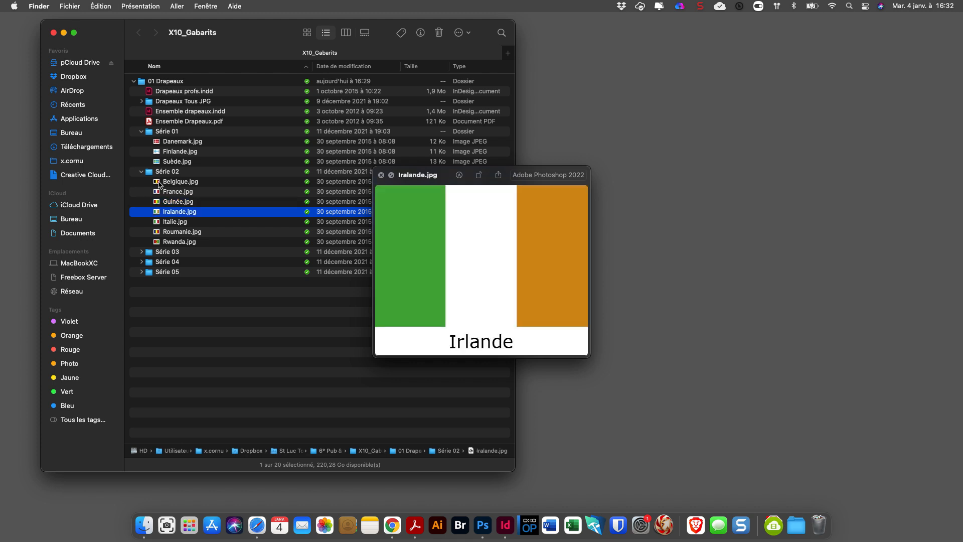
pyautogui.press('Down')
pyautogui.press('Down')
pyautogui.press('Down')
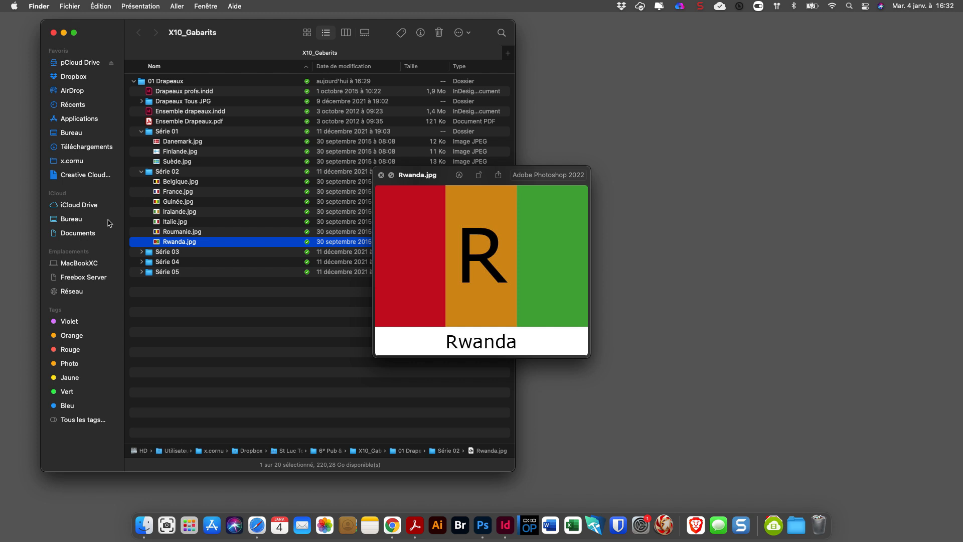
# Expand the Série 03 folder and preview its horizontally striped flag images from Allemagne.jpg to Russie.jpg.
pyautogui.click(141, 253)
pyautogui.click(164, 264)
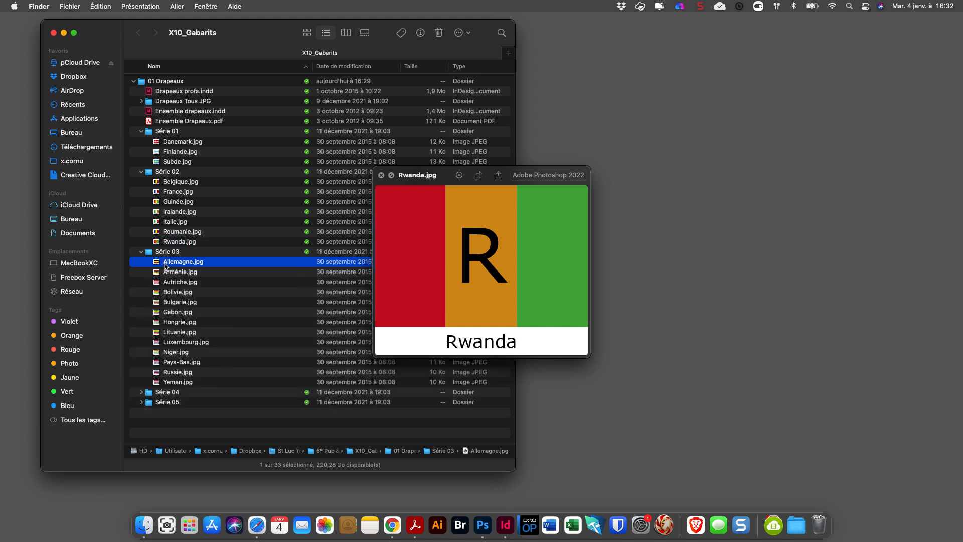
pyautogui.press('Down')
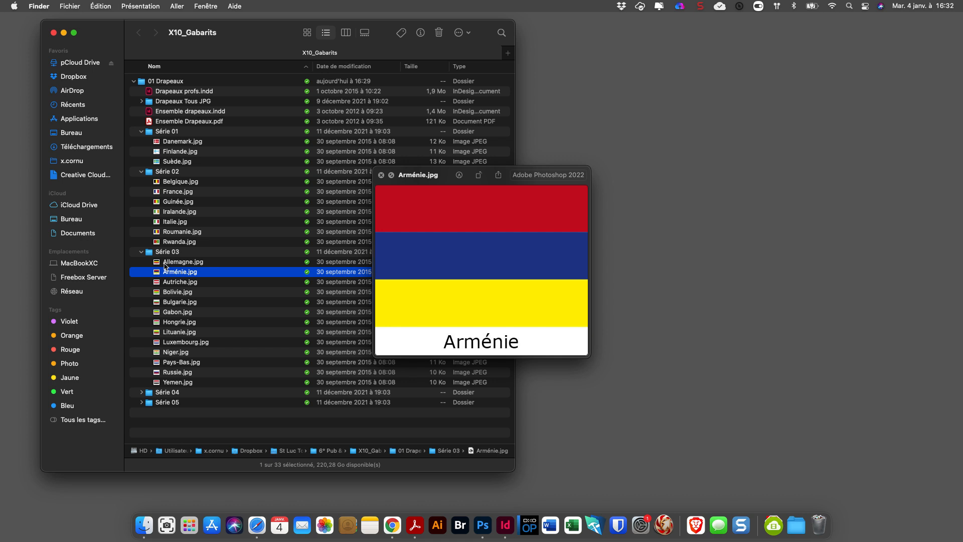
pyautogui.press('Down')
pyautogui.press('Down')
pyautogui.press('Down')
pyautogui.press('Down')
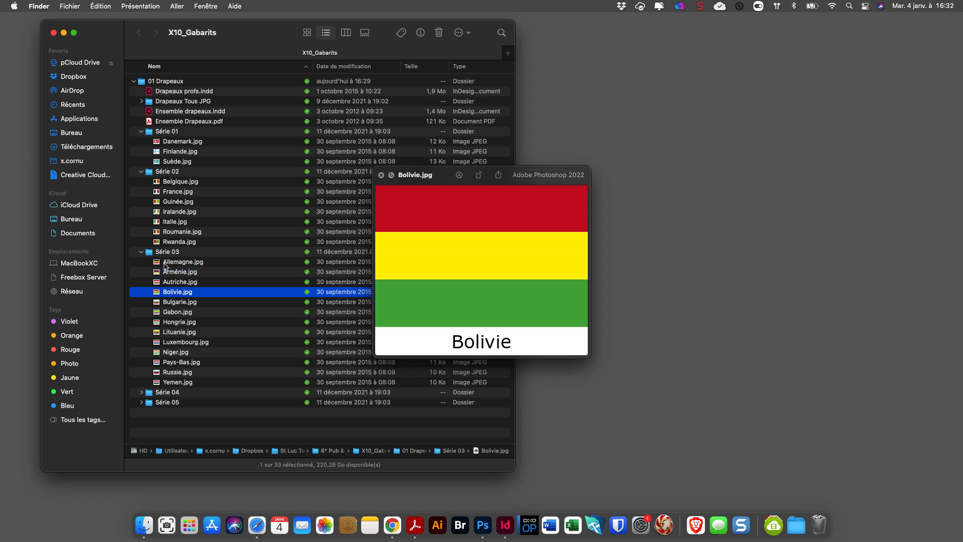
pyautogui.press('Down')
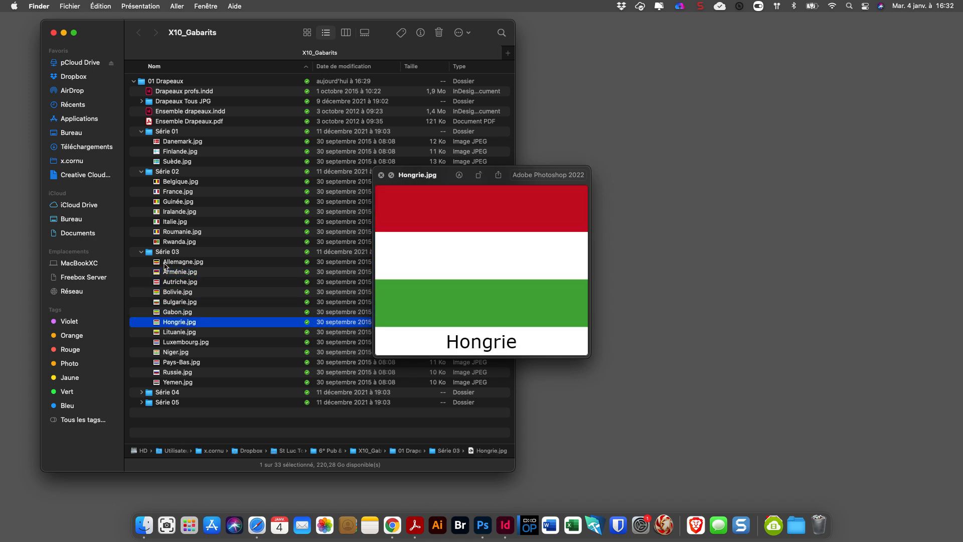
pyautogui.press('Down')
pyautogui.press('Down')
pyautogui.press('Down')
pyautogui.press('Down')
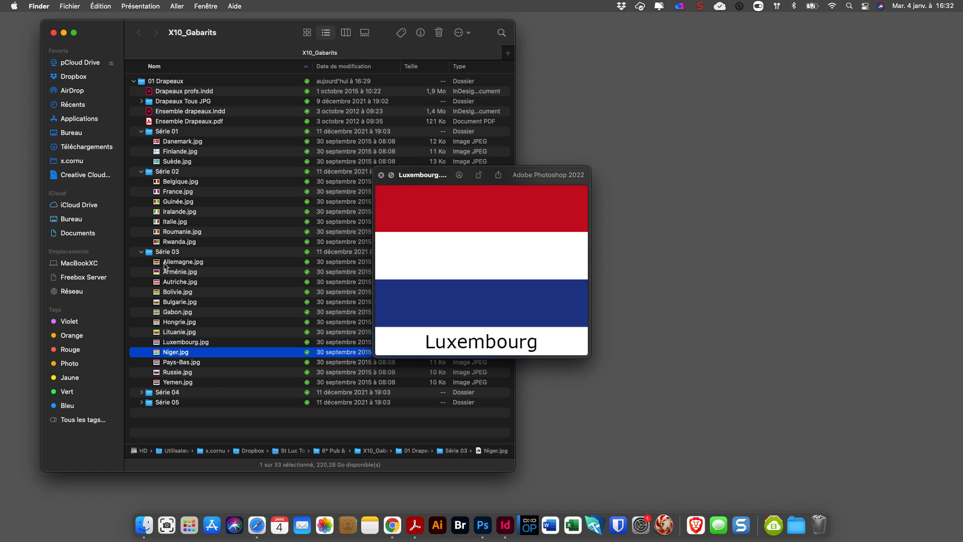
pyautogui.press('Down')
pyautogui.press('Down')
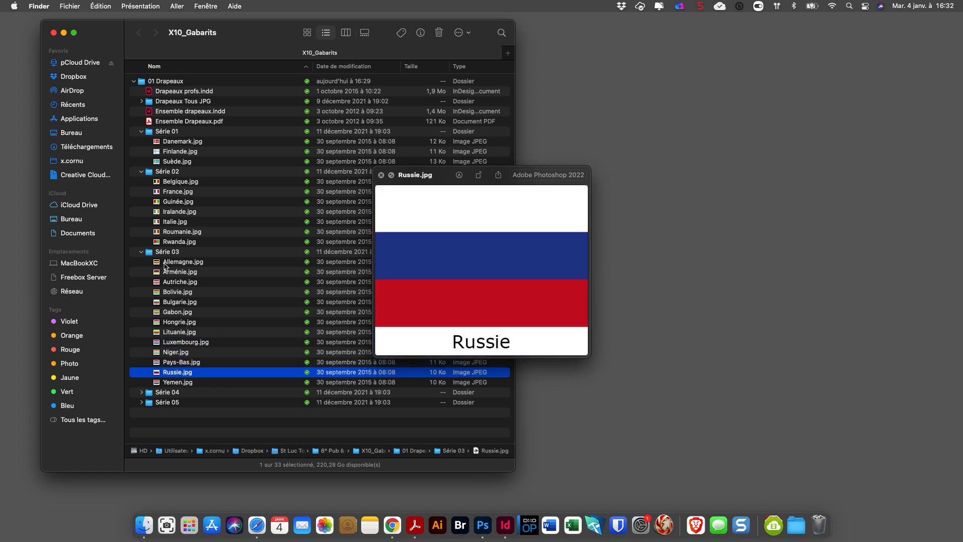
pyautogui.press('Left')
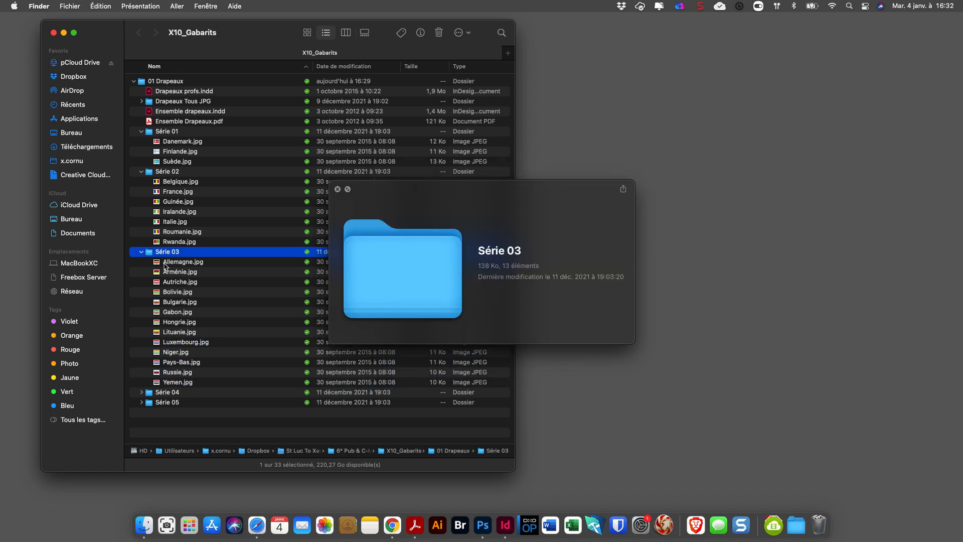
# Open Ensemble Drapeaux.pdf in Acrobat, read the document-format and country-text comments on the Adjmân page, and close the window.
pyautogui.click(176, 124)
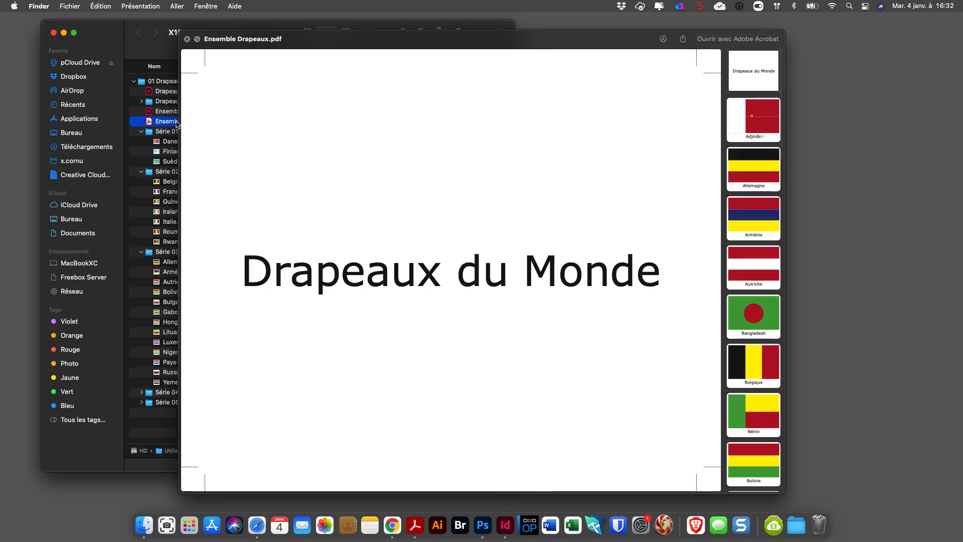
pyautogui.click(733, 40)
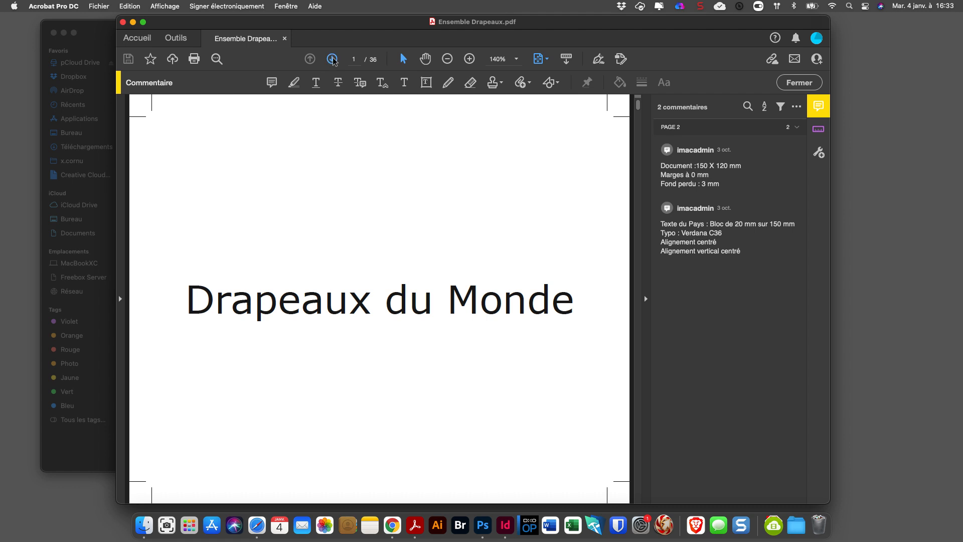
pyautogui.click(332, 59)
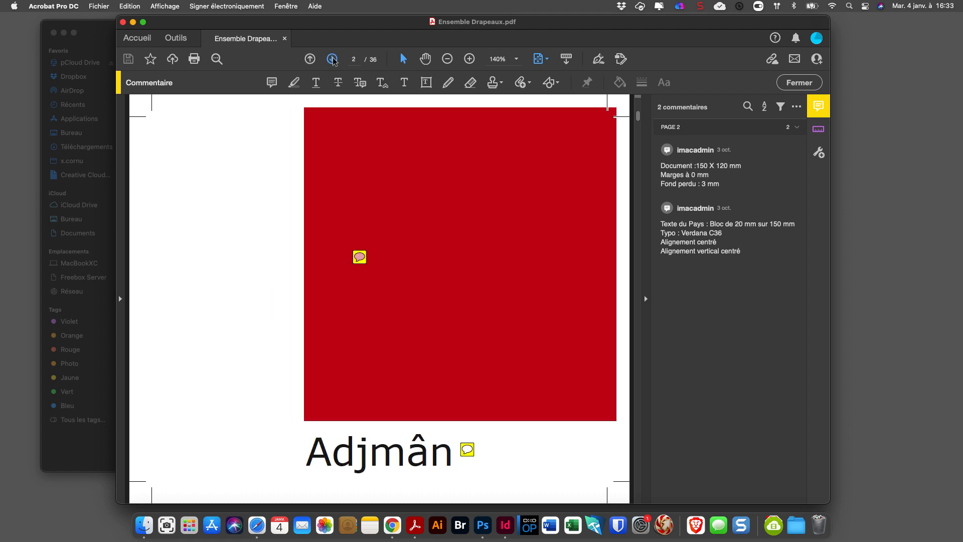
pyautogui.click(360, 257)
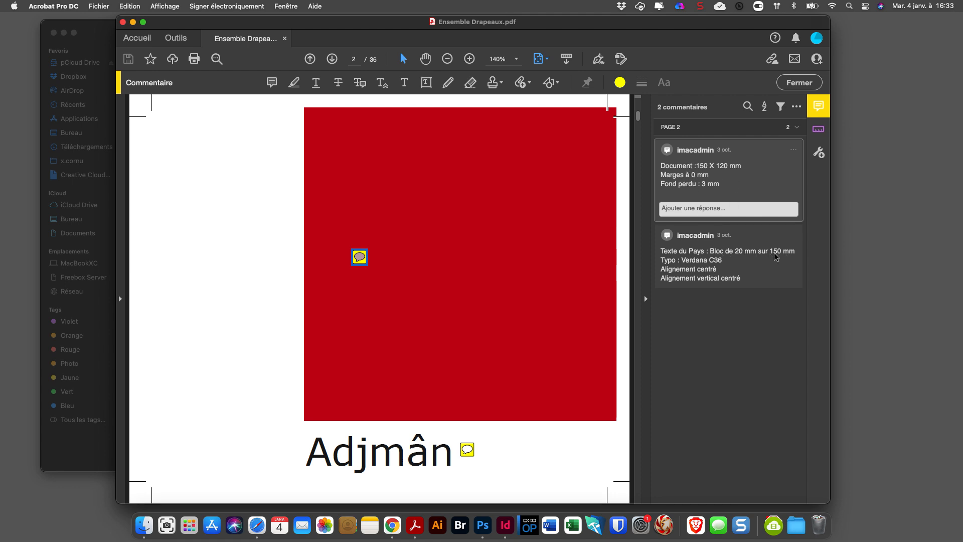
pyautogui.moveTo(541, 17); pyautogui.dragTo(0, 15)
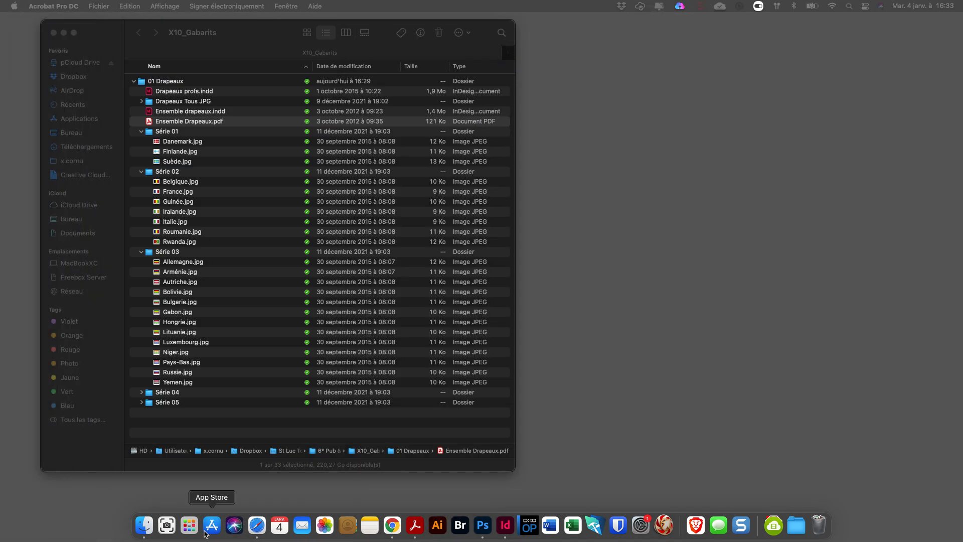
# Switch to InDesign and start a new document 150 mm wide and 120 mm high.
pyautogui.click(508, 530)
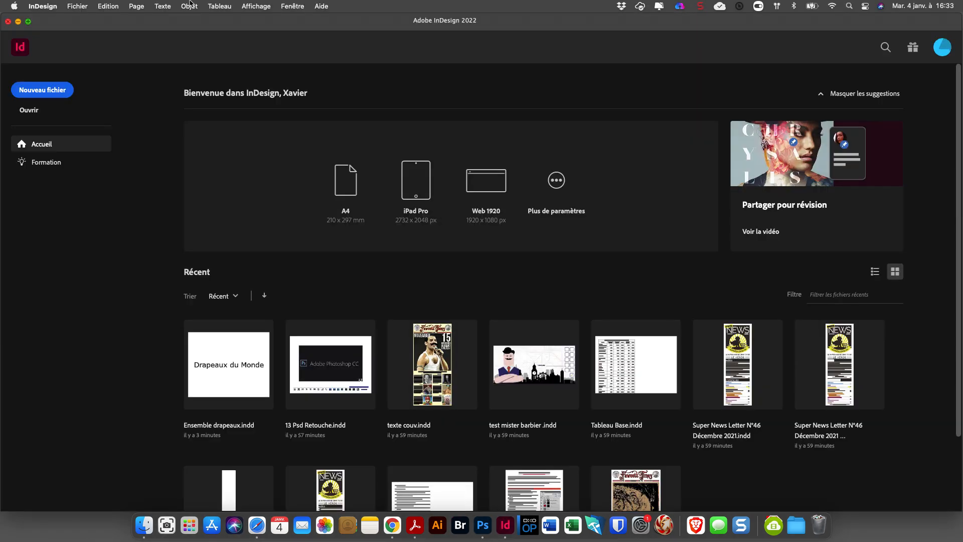
pyautogui.click(80, 7)
pyautogui.moveTo(216, 21)
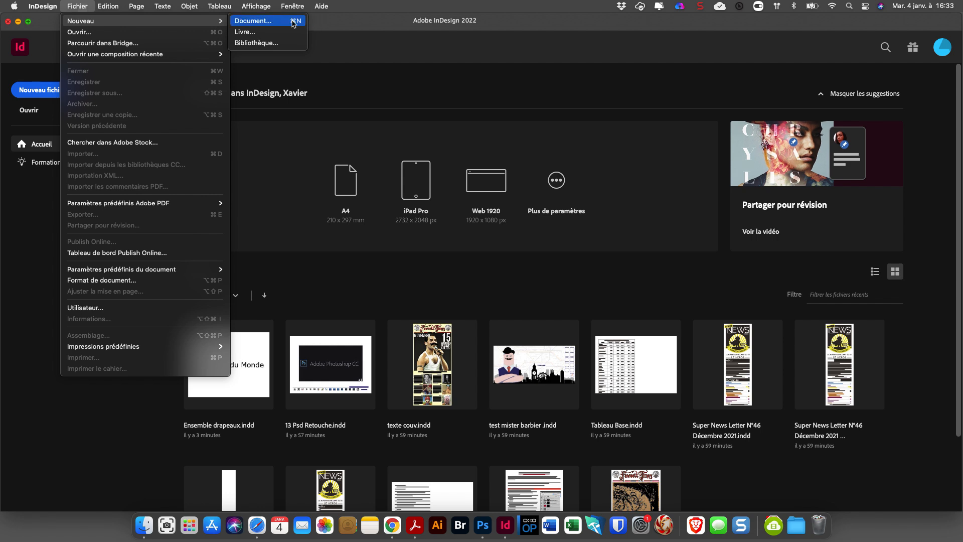
pyautogui.click(294, 22)
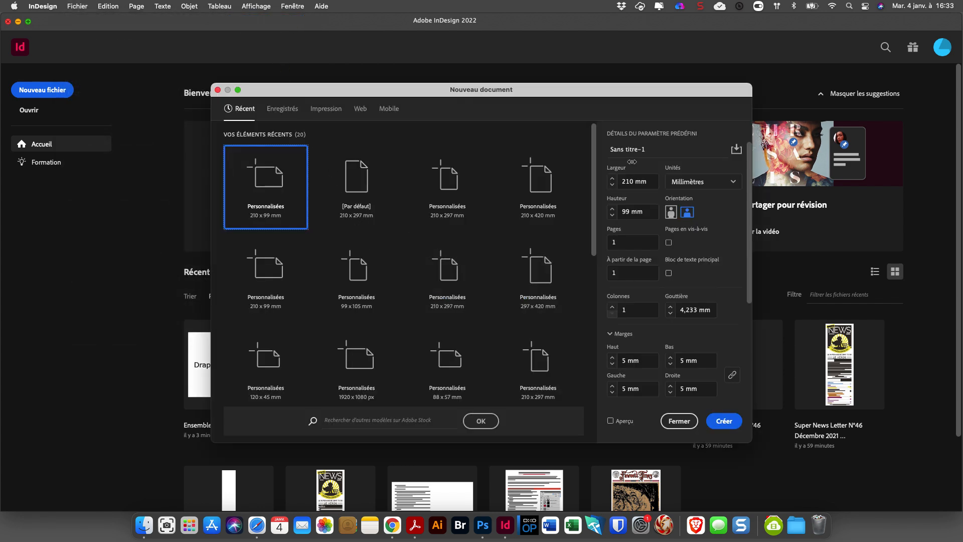
pyautogui.click(643, 181)
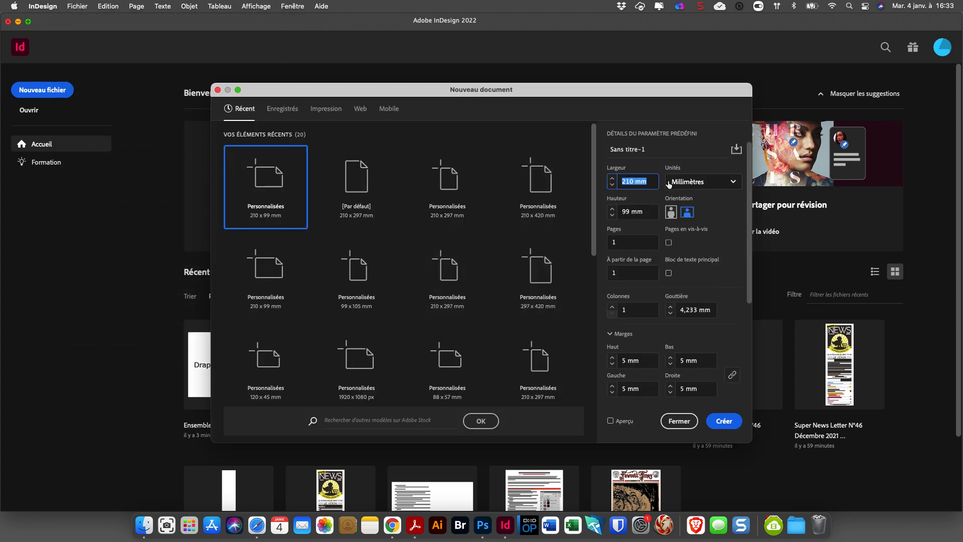
pyautogui.write('150')
pyautogui.press('Tab')
pyautogui.write('12')
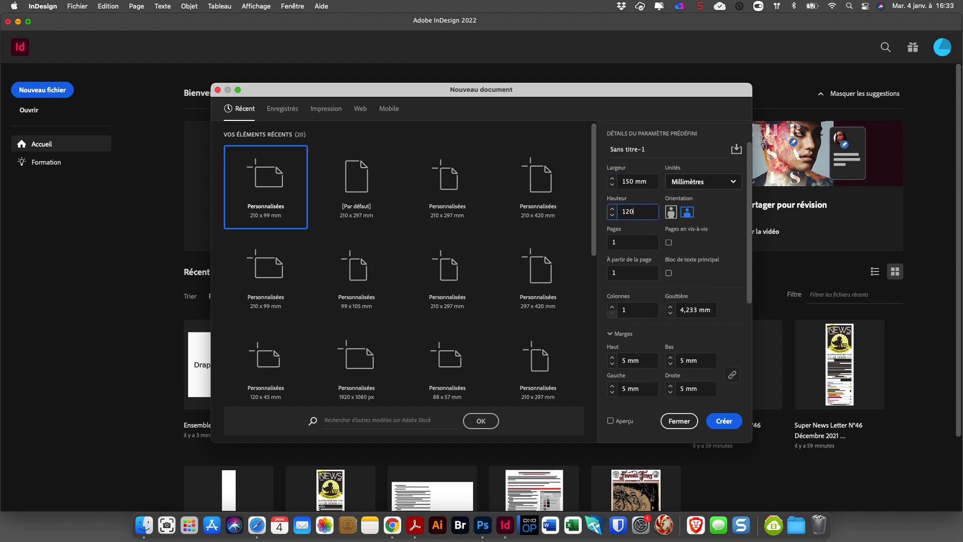
pyautogui.press('Tab')
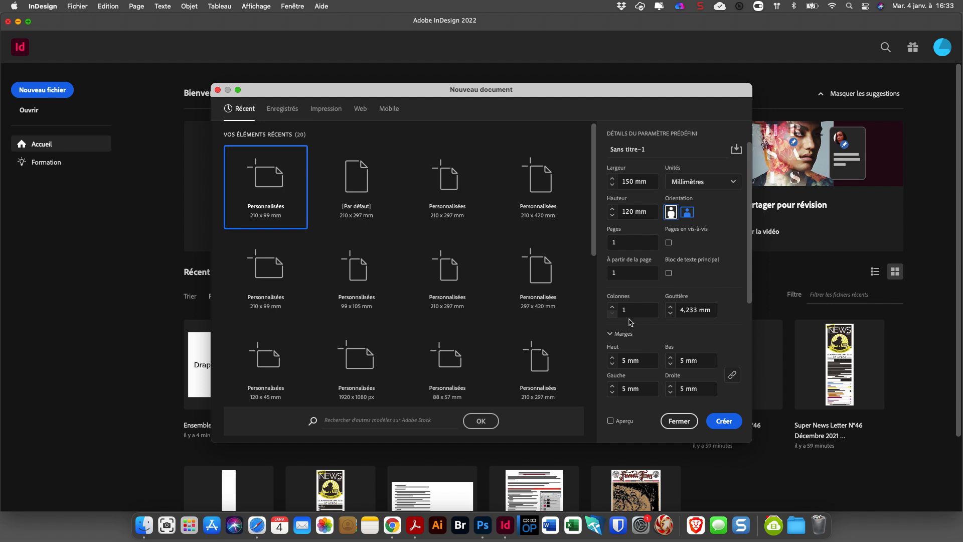
# Set the margins to 0 mm, enter 20 mm for the bottom margin, and create the document.
pyautogui.click(623, 359)
pyautogui.write('0')
pyautogui.press('Tab')
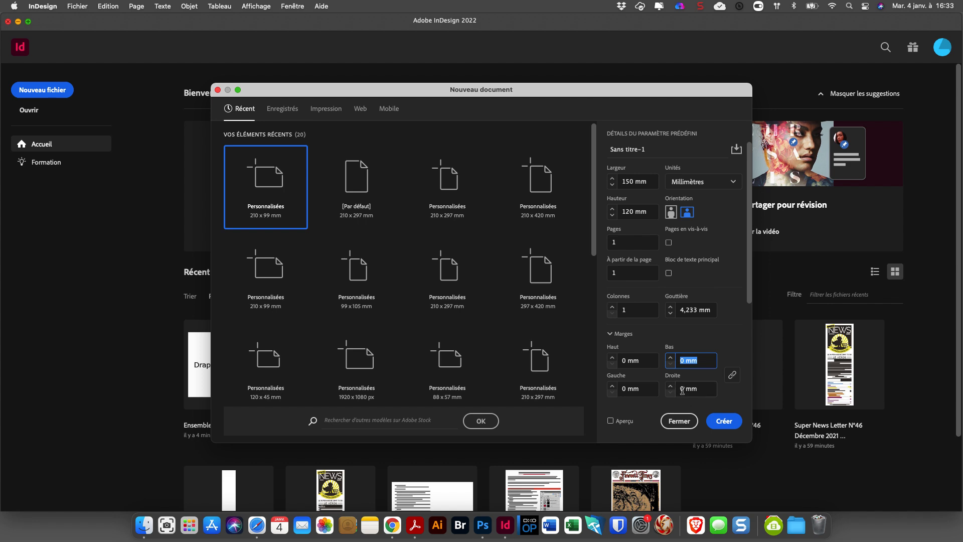
pyautogui.doubleClick(678, 359)
pyautogui.write('20')
pyautogui.scroll(-2, 749, 304)
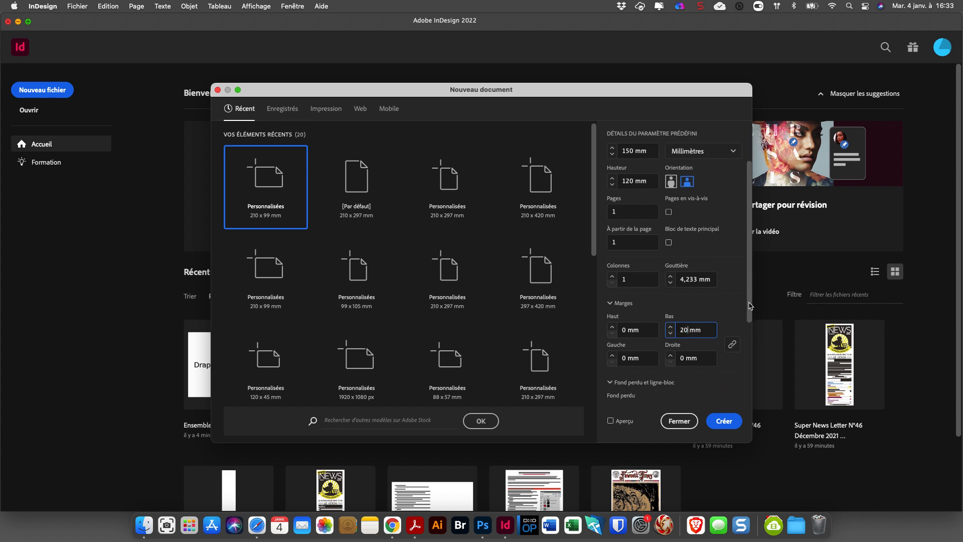
pyautogui.scroll(-3, 749, 304)
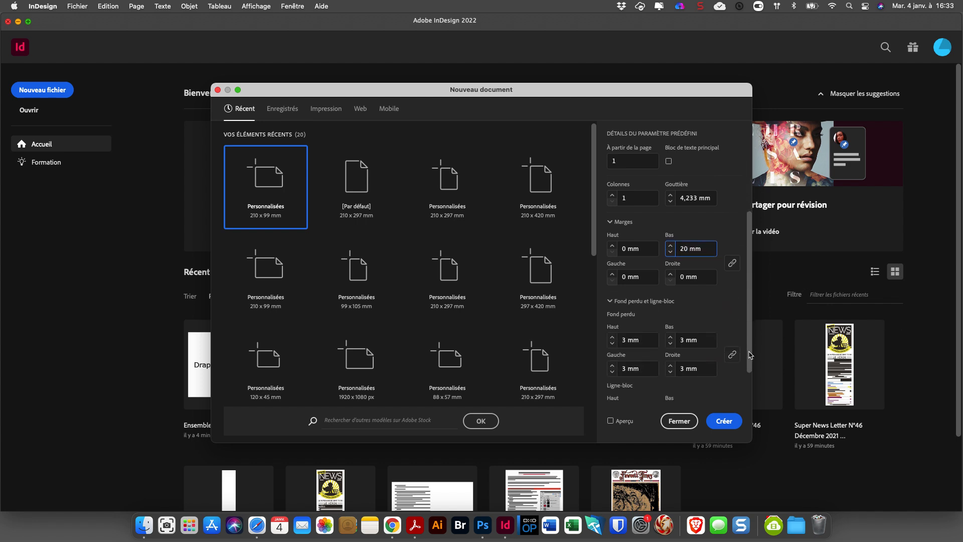
pyautogui.click(725, 422)
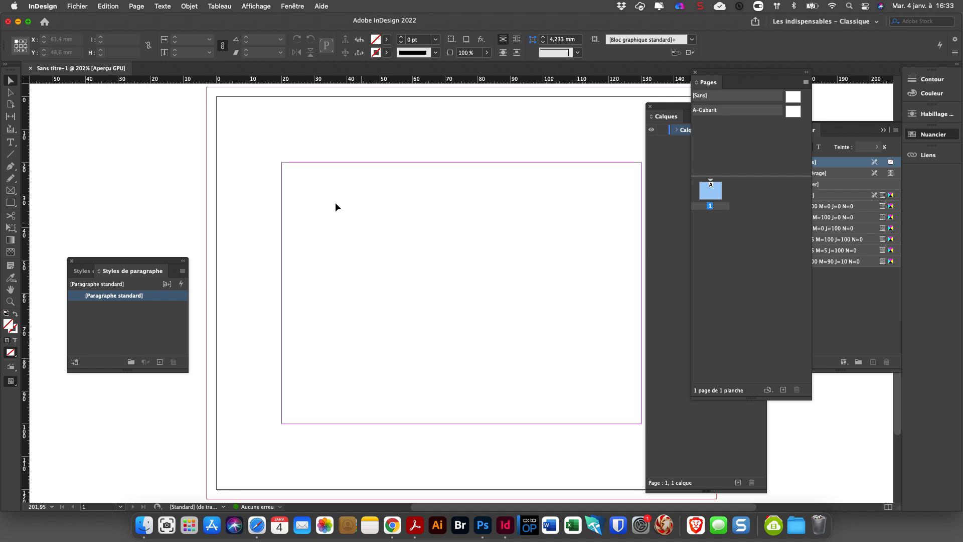
# Correct the page margins to 0 mm on the top and both sides, with an unlinked 20 mm bottom margin.
pyautogui.click(137, 6)
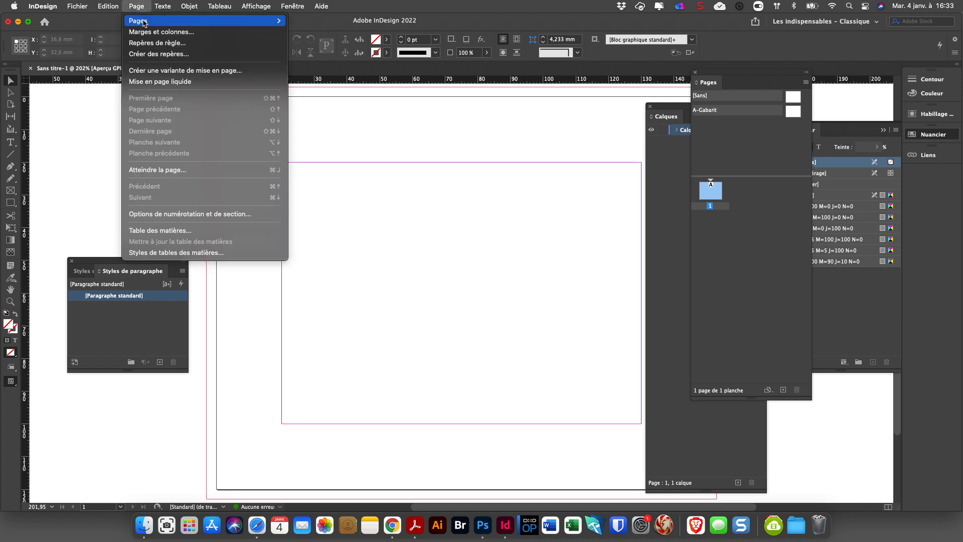
pyautogui.click(145, 32)
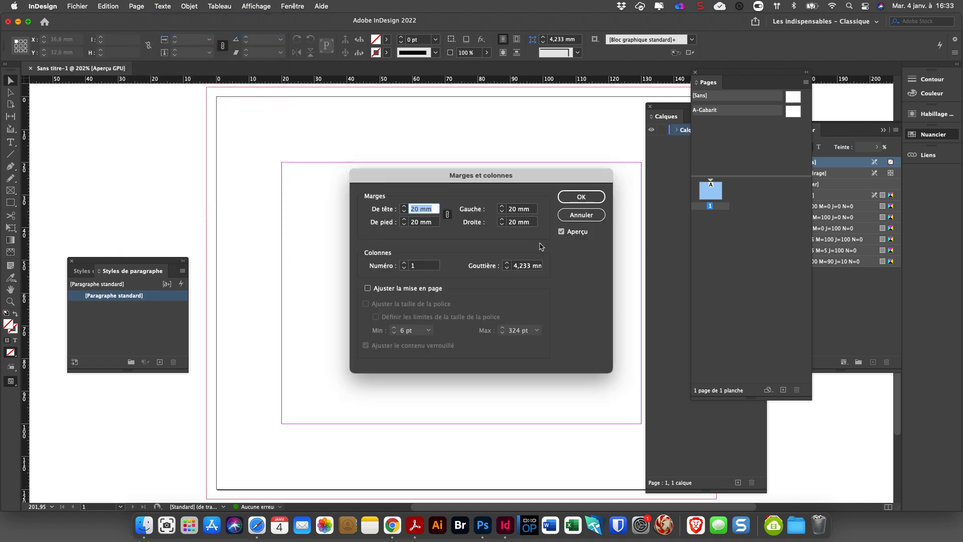
pyautogui.click(447, 214)
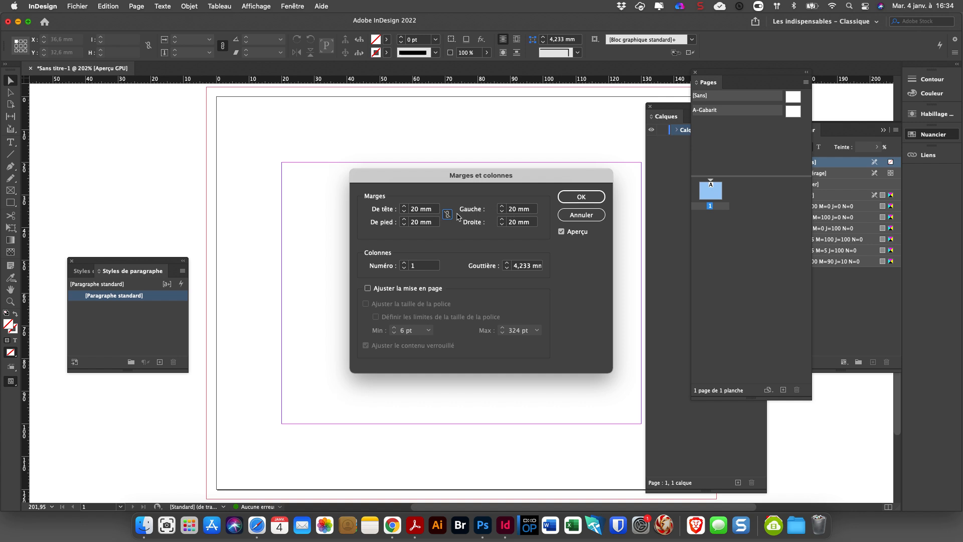
pyautogui.click(420, 208)
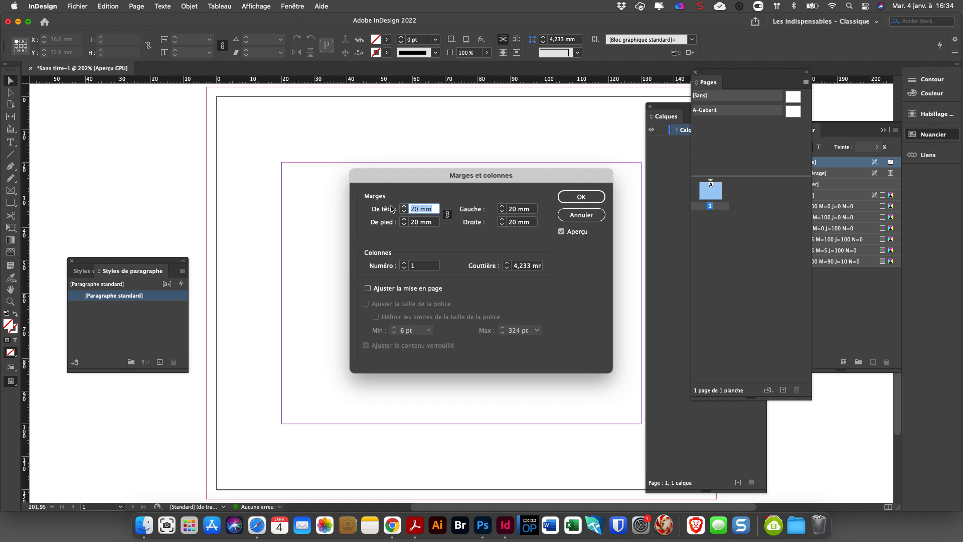
pyautogui.write('0')
pyautogui.press('Tab')
pyautogui.click(447, 214)
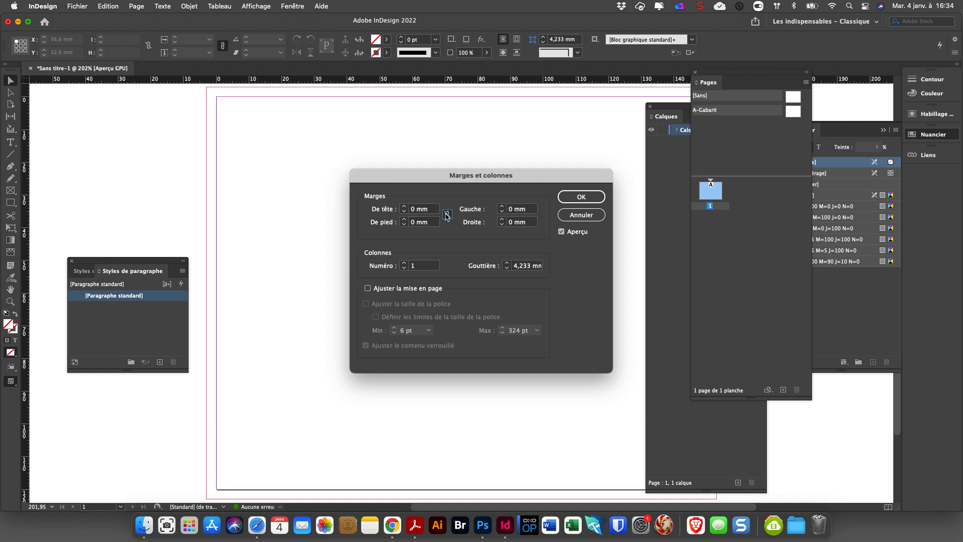
pyautogui.click(406, 226)
pyautogui.write('20')
pyautogui.press('Return')
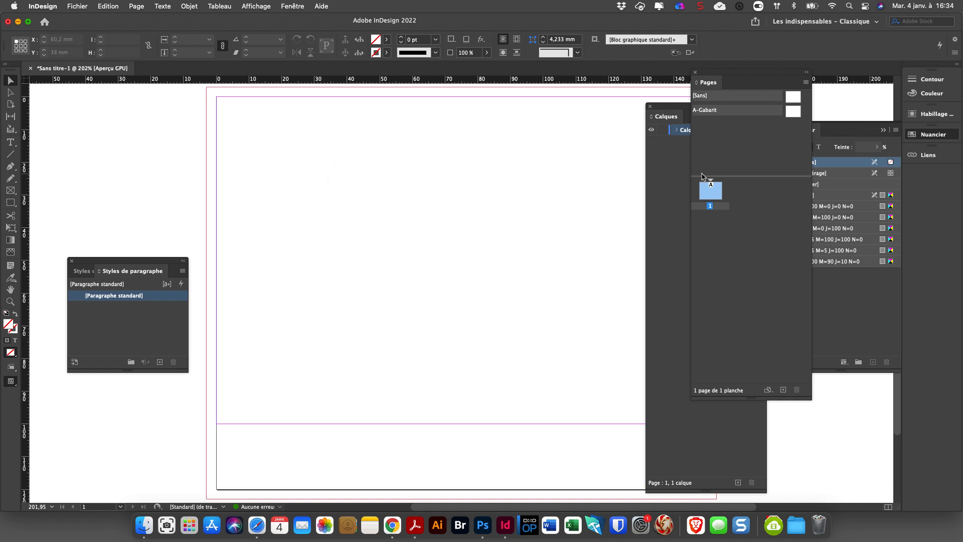
# Rename the document's existing layer, Calque 1, as texte.
pyautogui.click(669, 182)
pyautogui.doubleClick(690, 130)
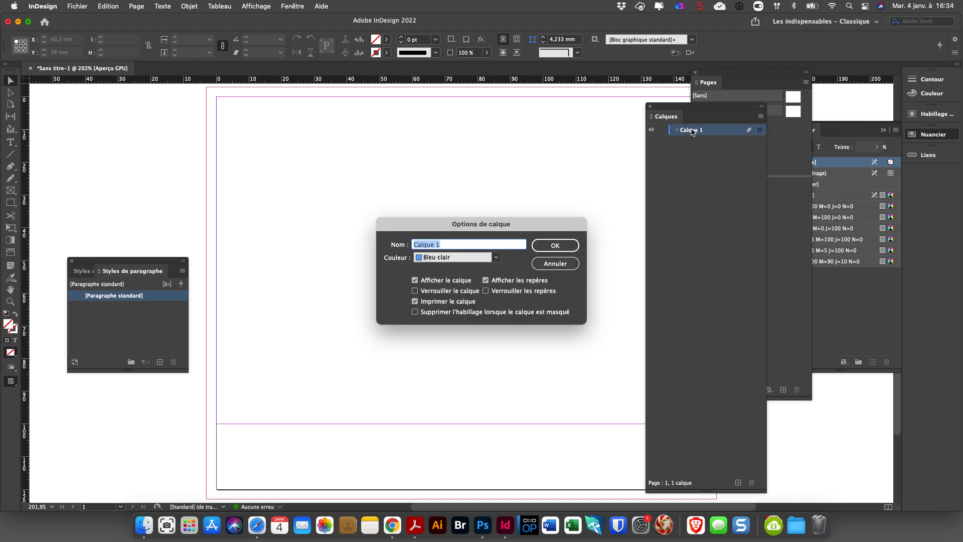
pyautogui.write('texte')
pyautogui.press('Return')
# Add a second layer named Bande couleur and close the floating paragraph styles window.
pyautogui.click(737, 482)
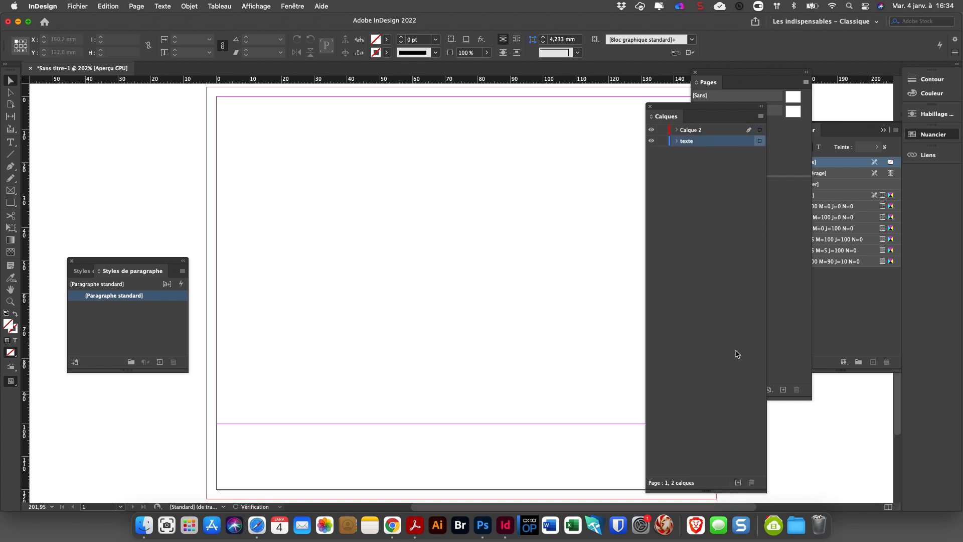
pyautogui.doubleClick(699, 130)
pyautogui.write('B')
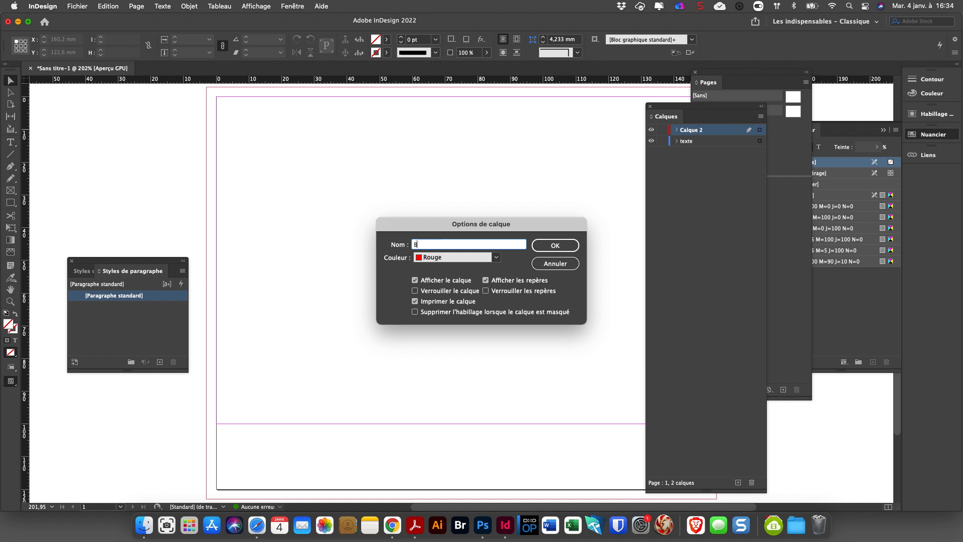
pyautogui.write('ande couleur')
pyautogui.press('Return')
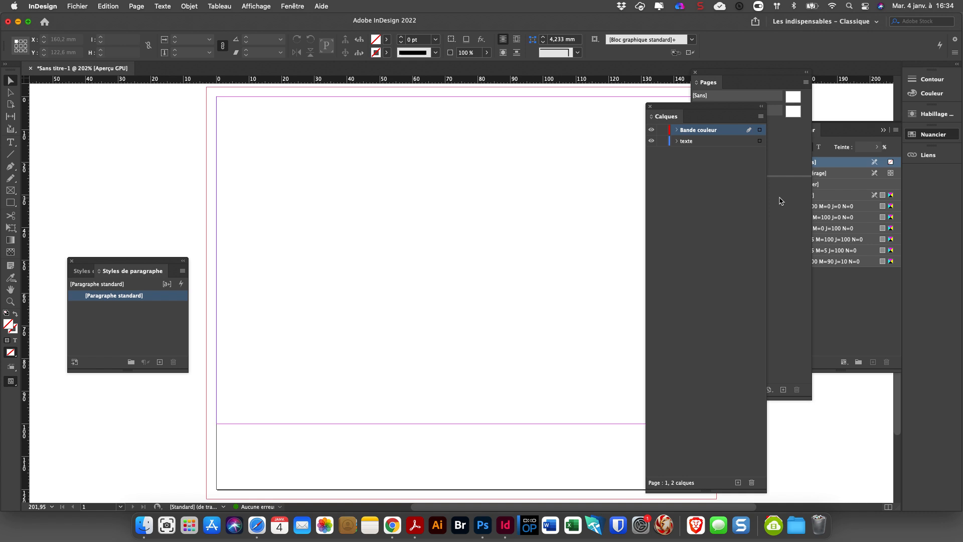
pyautogui.click(71, 261)
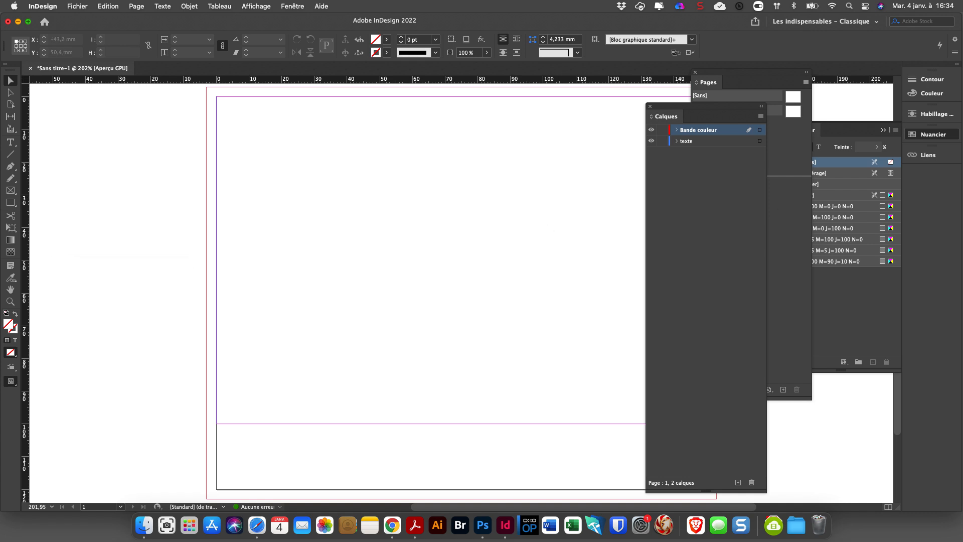
# Switch to the Finder and preview the Série 01 flag images, including Danemark.jpg and Suède.jpg, to examine their common cross layout.
pyautogui.click(18, 22)
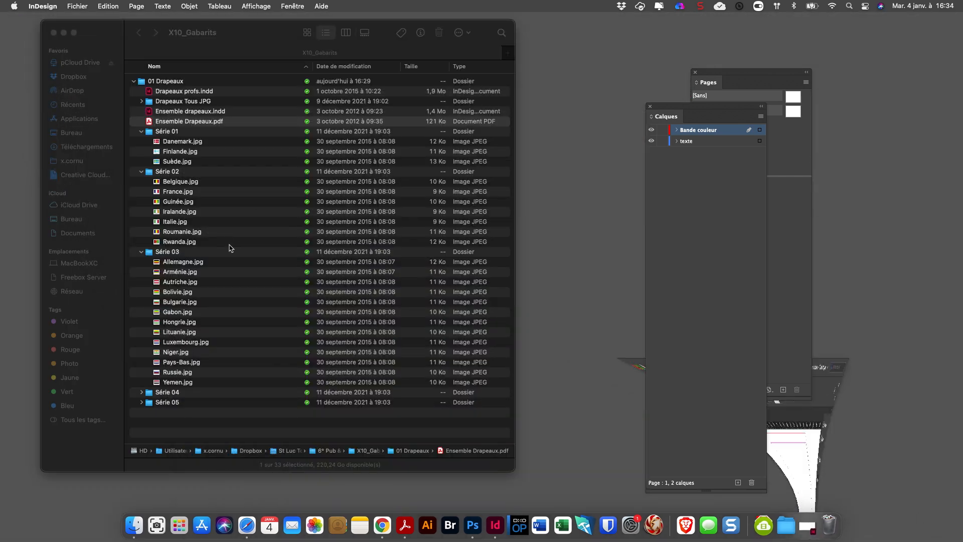
pyautogui.click(168, 143)
pyautogui.click(168, 143)
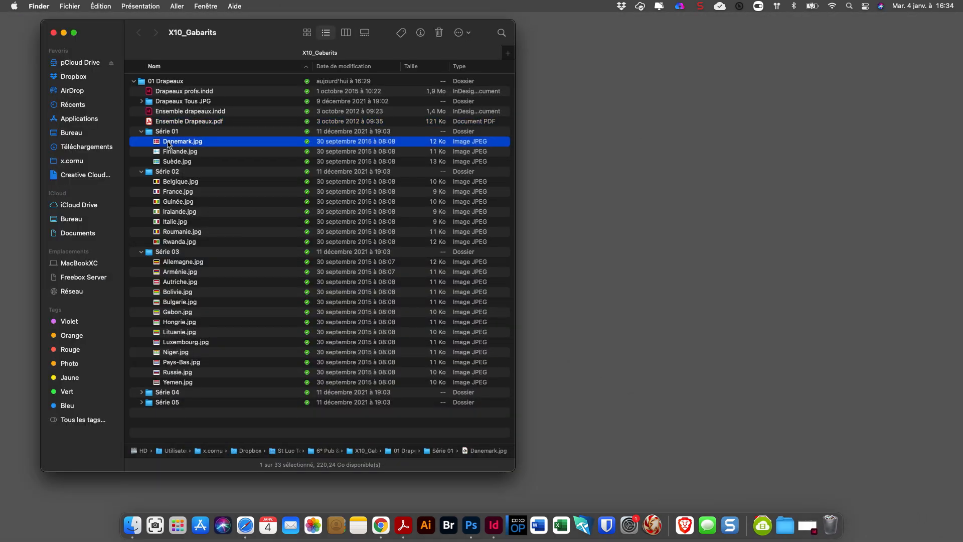
pyautogui.press('space')
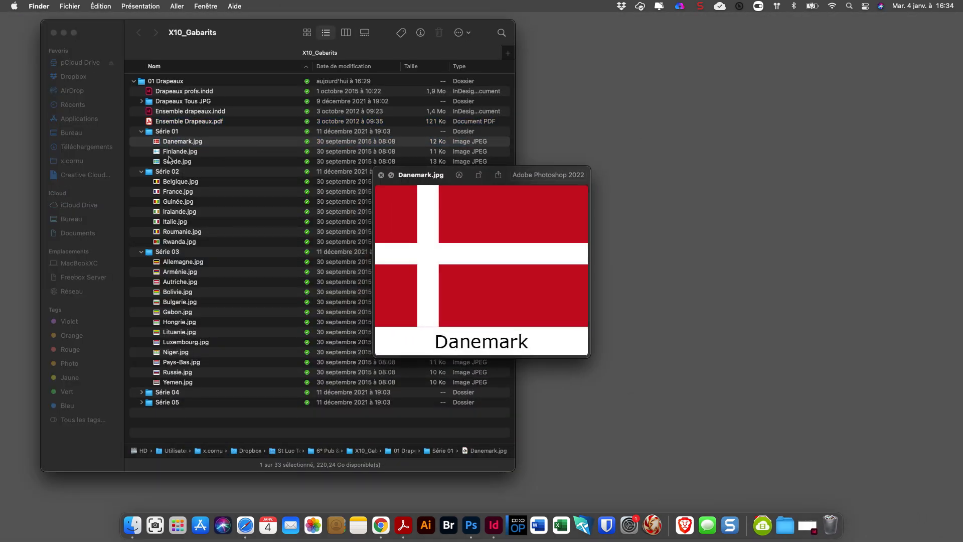
pyautogui.click(171, 153)
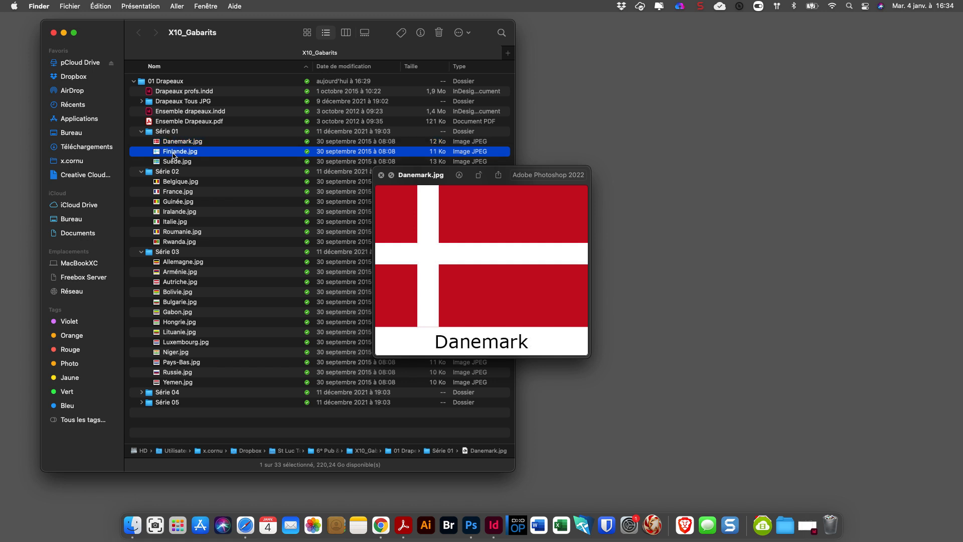
pyautogui.click(172, 163)
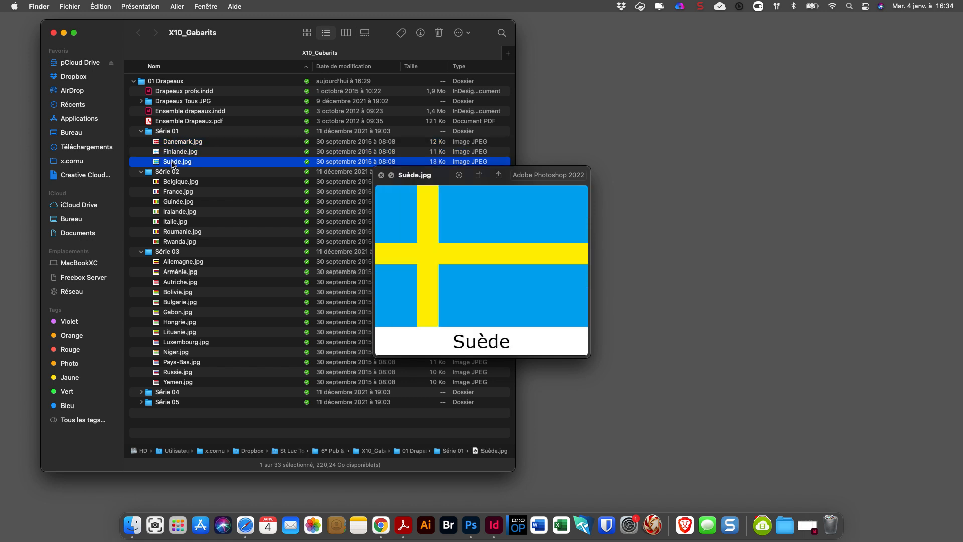
pyautogui.click(174, 143)
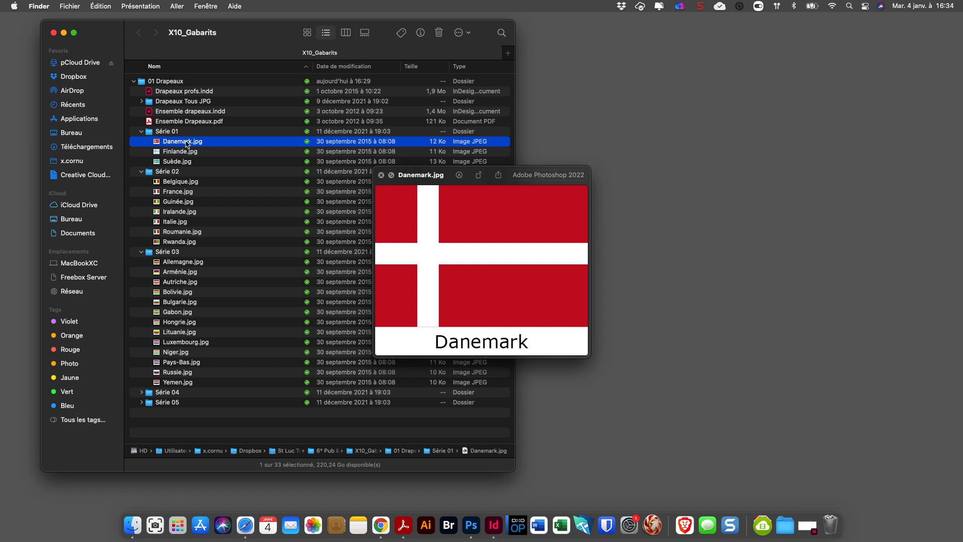
pyautogui.press('space')
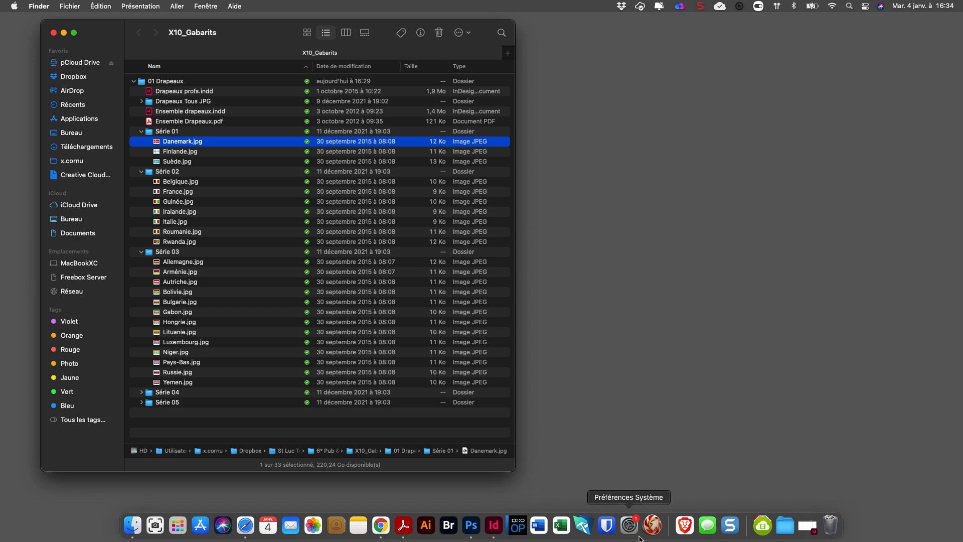
# Return to the InDesign document, collapse the swatches, and arrange the floating layers and pages lists on either side of the page.
pyautogui.click(808, 527)
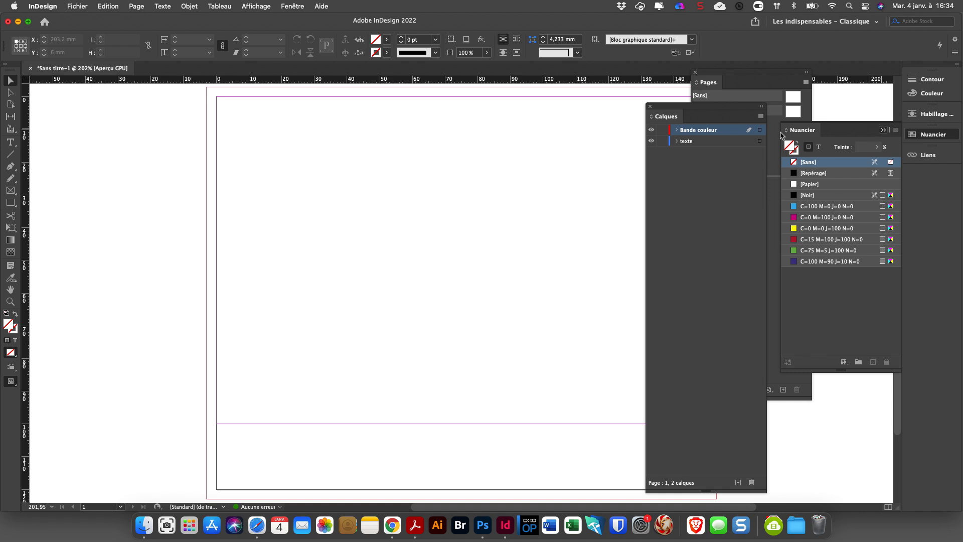
pyautogui.click(883, 130)
pyautogui.moveTo(693, 113); pyautogui.dragTo(97, 109)
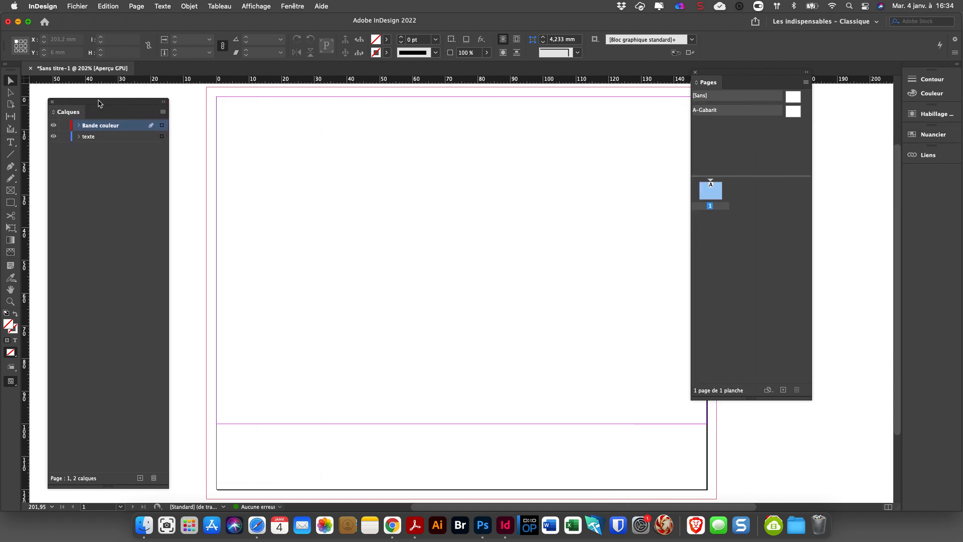
pyautogui.moveTo(740, 74); pyautogui.dragTo(795, 105)
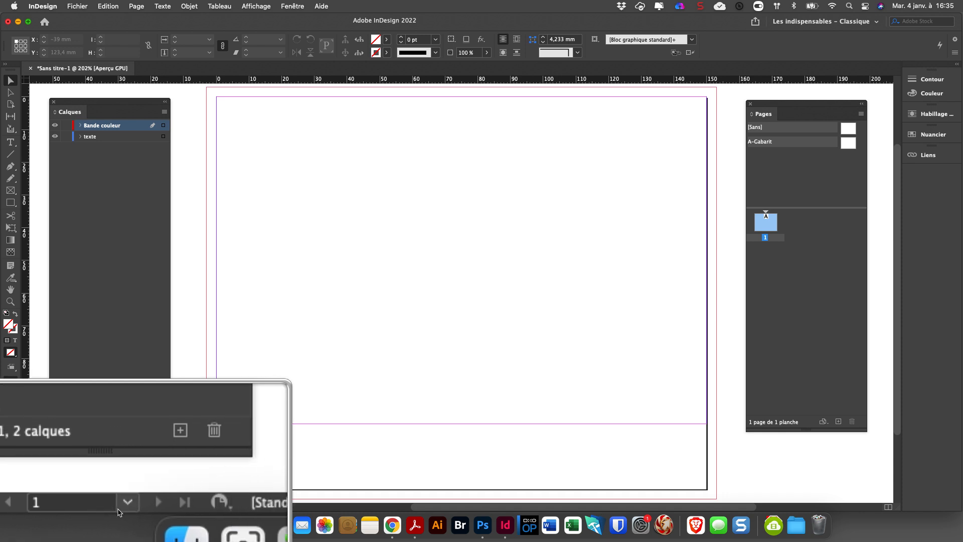
# Compare the A-Gabarit page template with page 1 by viewing the template and returning to the page.
pyautogui.click(120, 507)
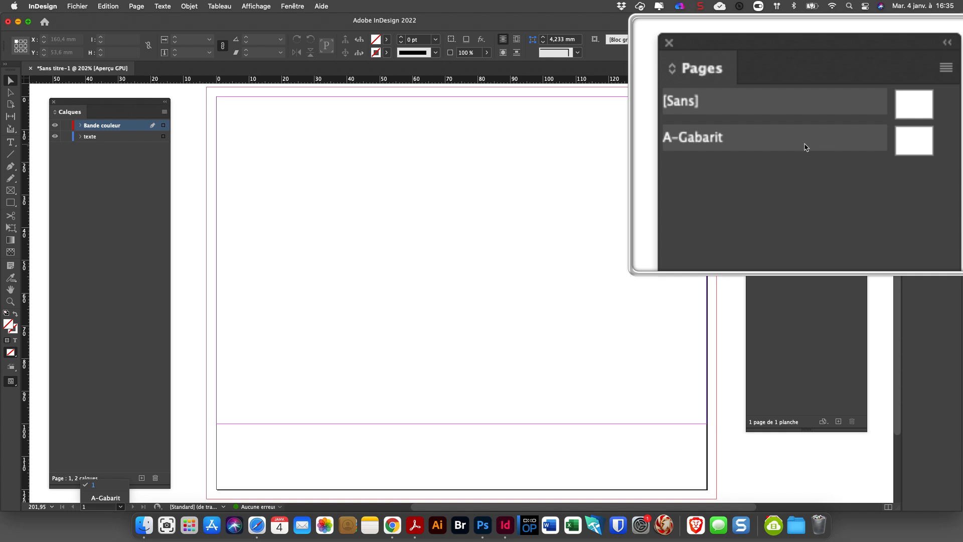
pyautogui.click(844, 142)
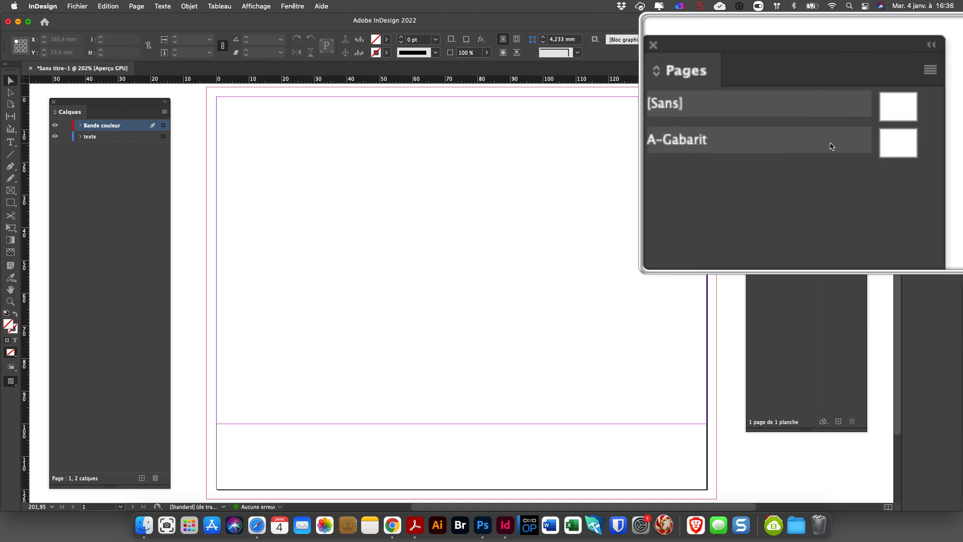
pyautogui.doubleClick(846, 146)
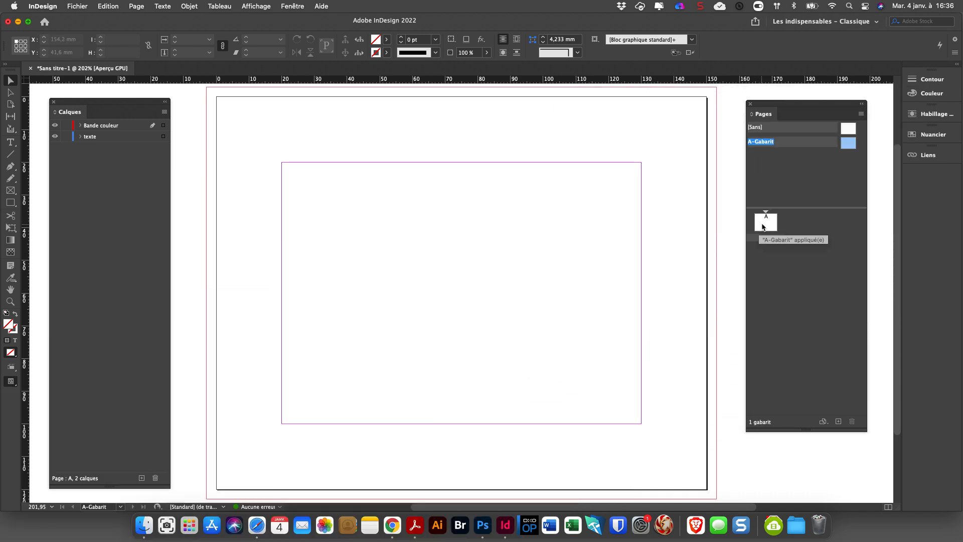
pyautogui.doubleClick(759, 227)
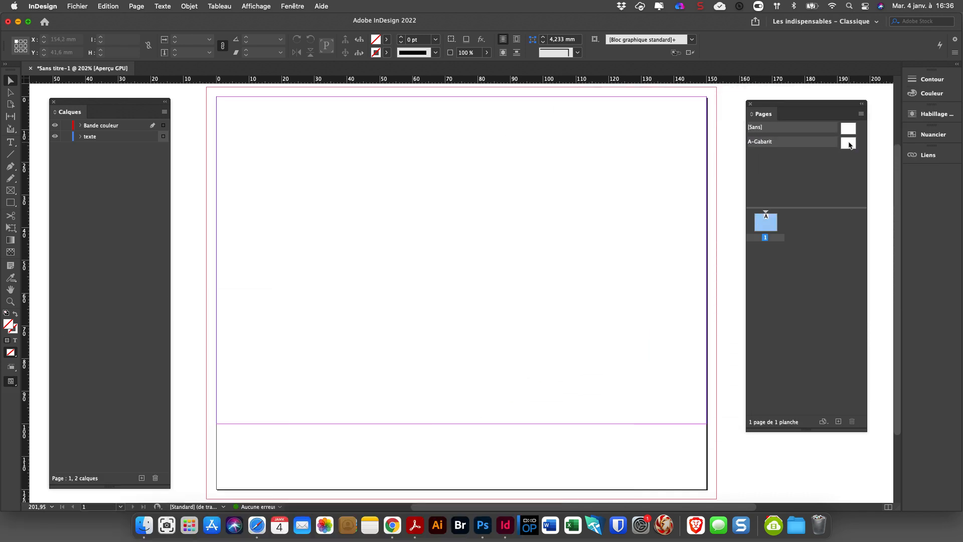
# Open the A-Gabarit template and set its top, left and right margins to 0 mm, keeping the 20 mm bottom margin.
pyautogui.doubleClick(847, 144)
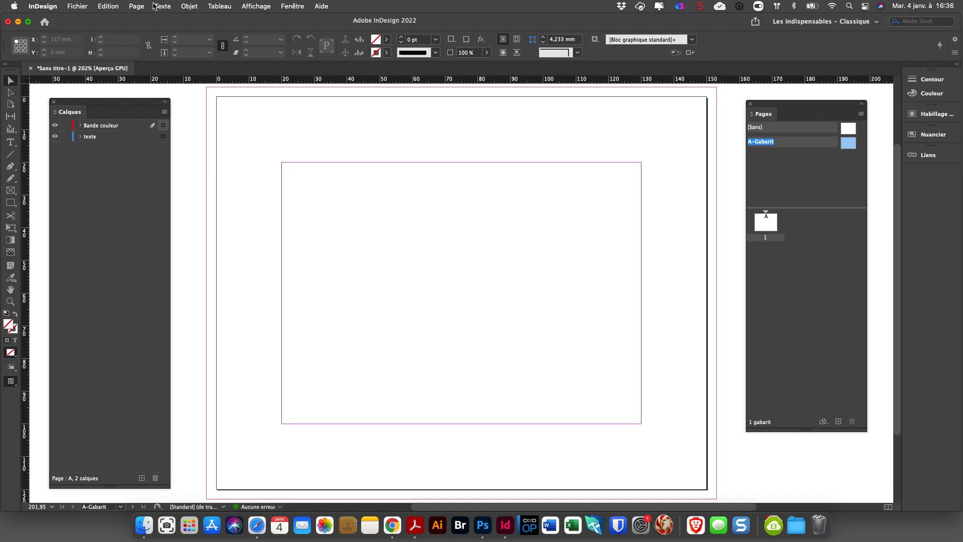
pyautogui.click(137, 7)
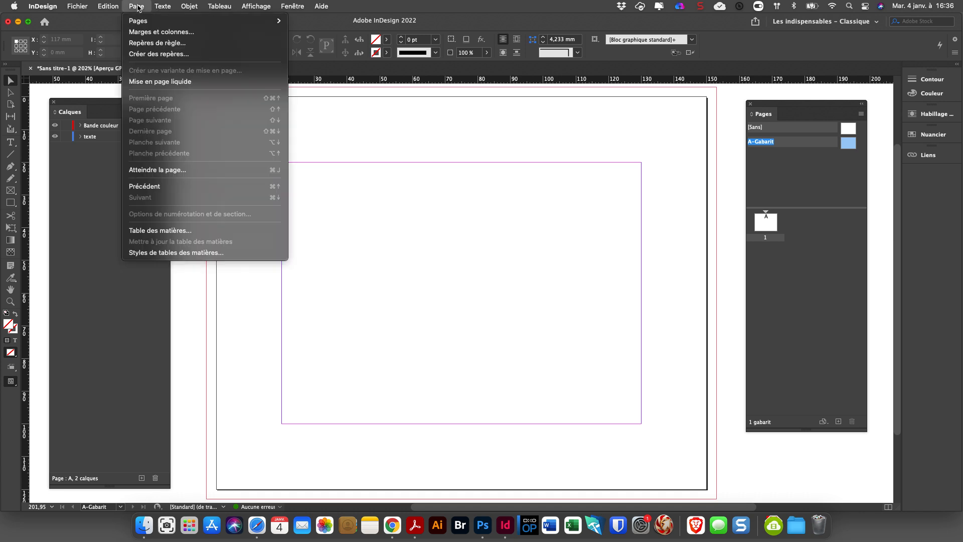
pyautogui.click(161, 32)
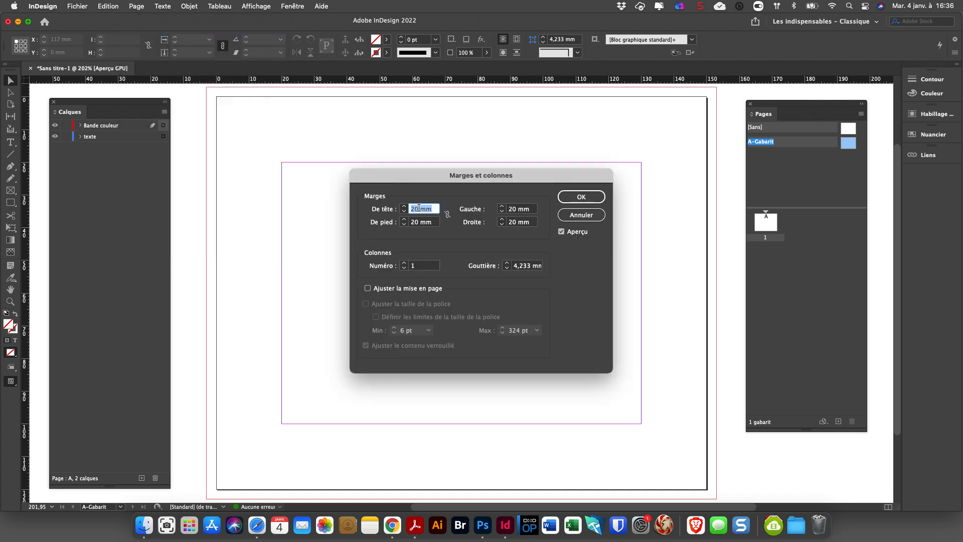
pyautogui.moveTo(419, 208); pyautogui.dragTo(400, 209)
pyautogui.write('0')
pyautogui.press('Tab')
pyautogui.press('Tab')
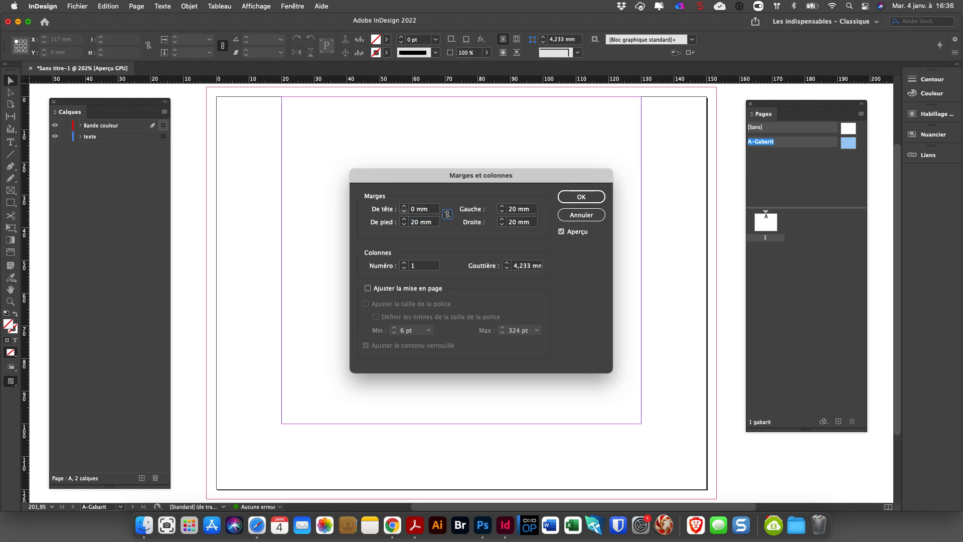
pyautogui.write('0')
pyautogui.press('Tab')
pyautogui.write('0')
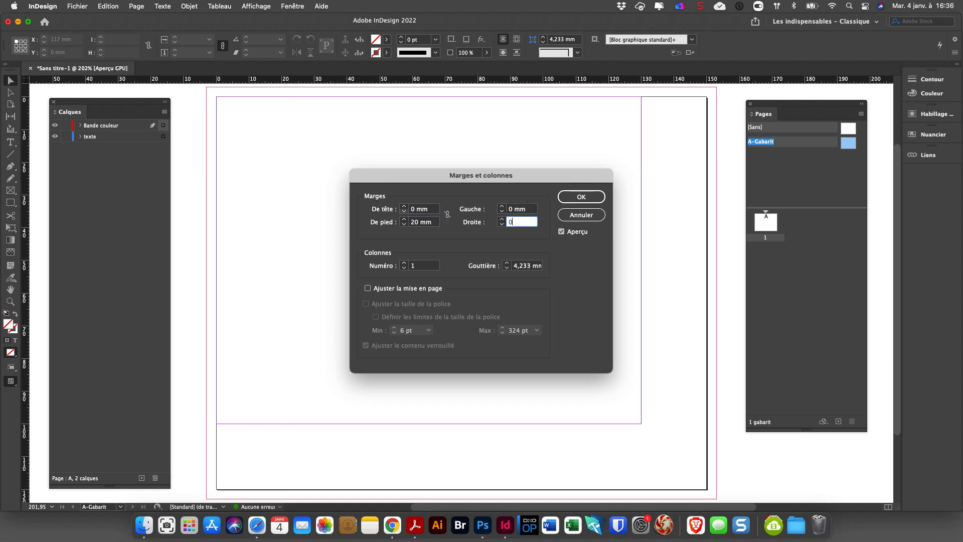
pyautogui.press('Return')
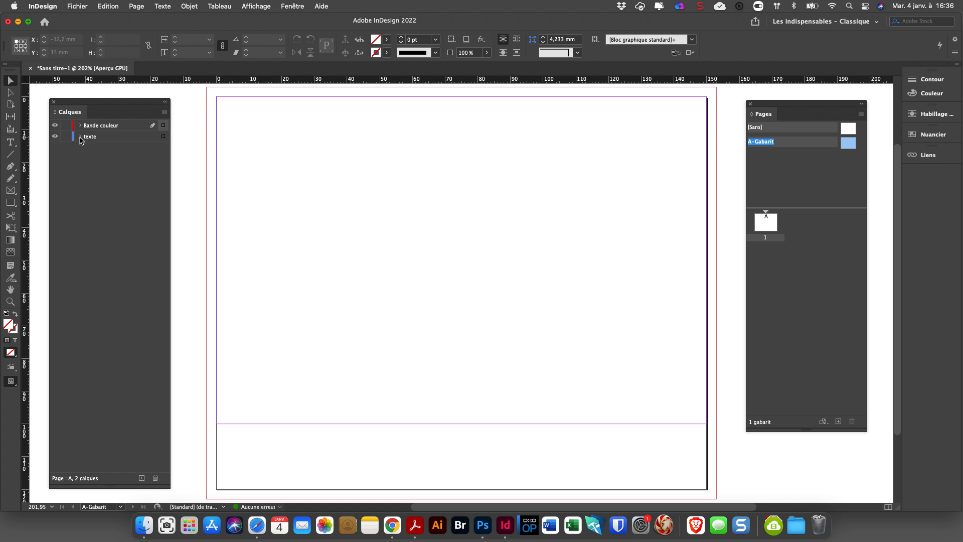
# On the texte layer, draw a 150 x 20 mm text frame filling the template's bottom margin and enter Danemark.
pyautogui.click(100, 138)
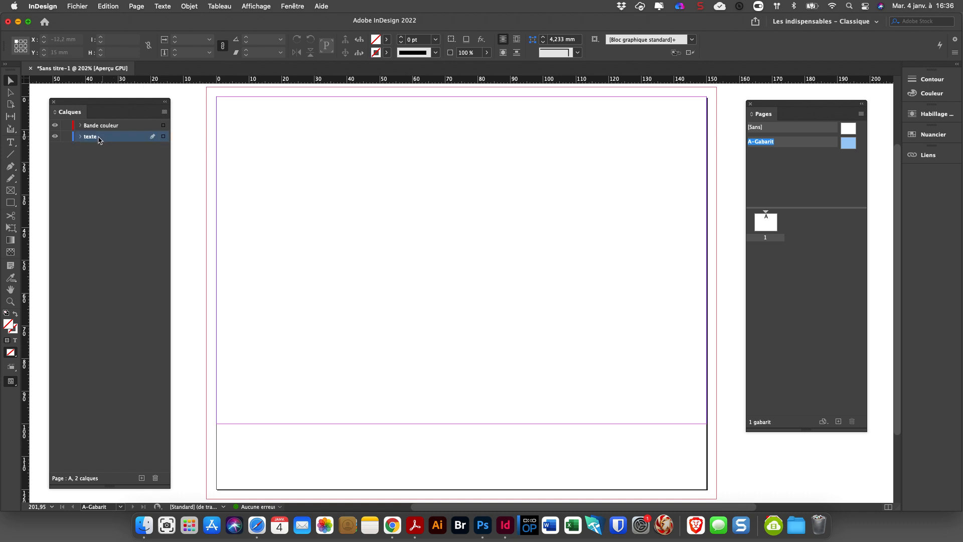
pyautogui.click(10, 142)
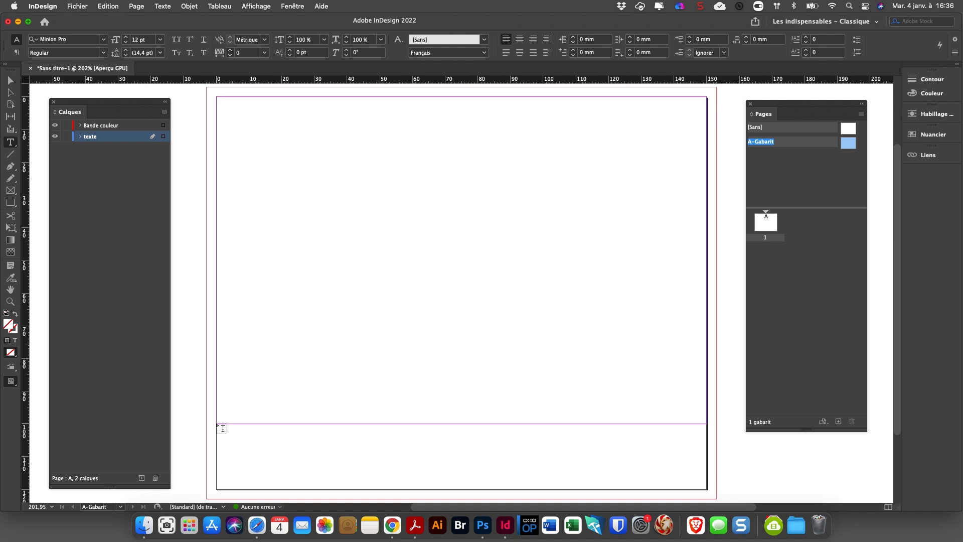
pyautogui.moveTo(216, 424); pyautogui.dragTo(709, 493)
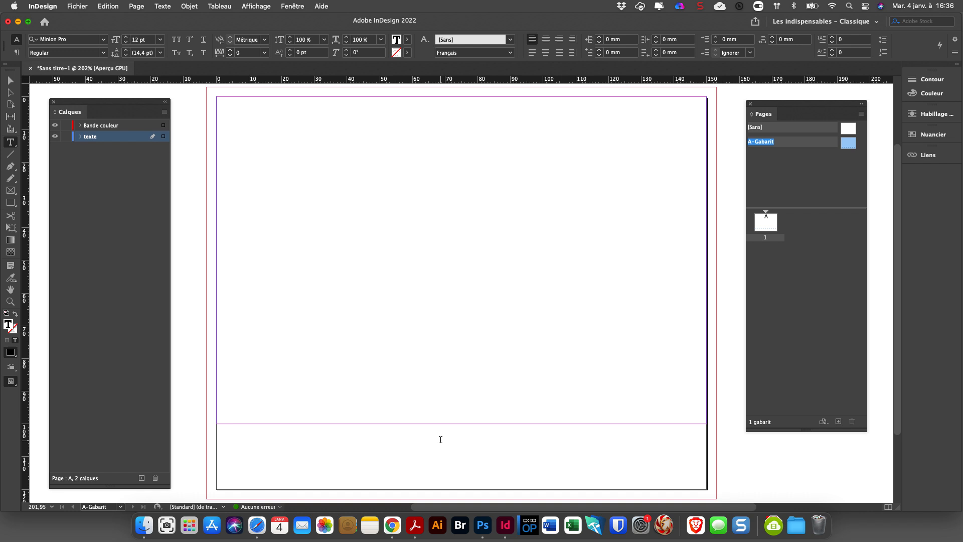
pyautogui.write('Danemark')
# Centre the Danemark text horizontally and vertically within its frame.
pyautogui.press('super+a')
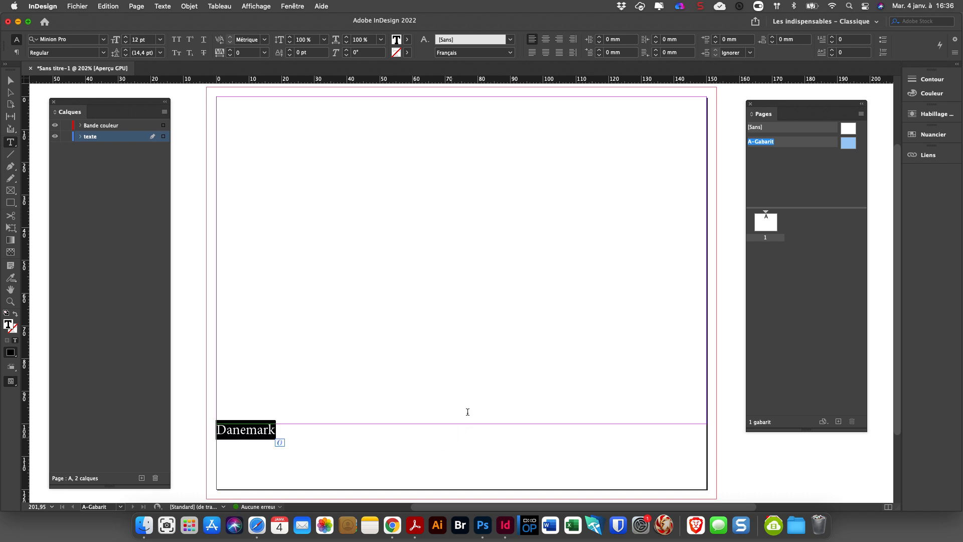
pyautogui.click(548, 41)
pyautogui.click(10, 80)
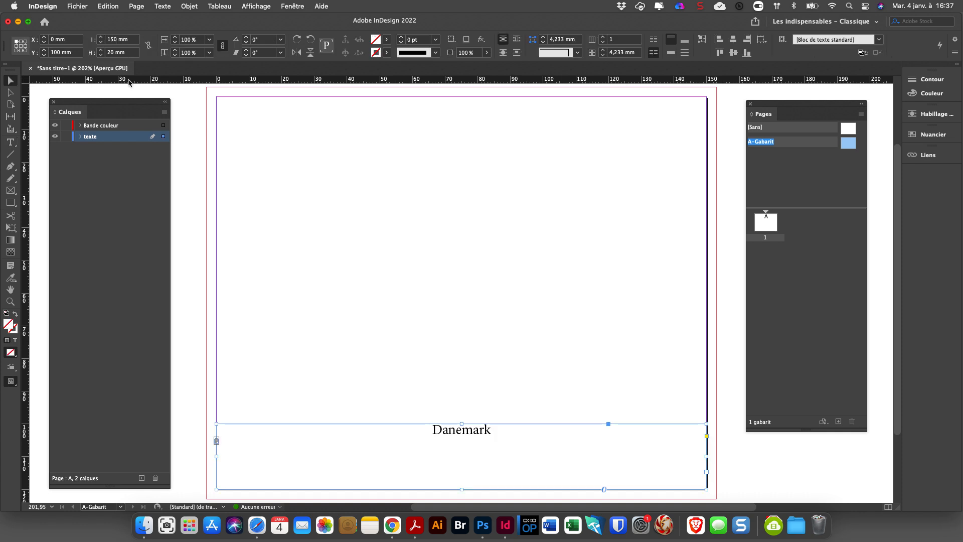
pyautogui.click(671, 52)
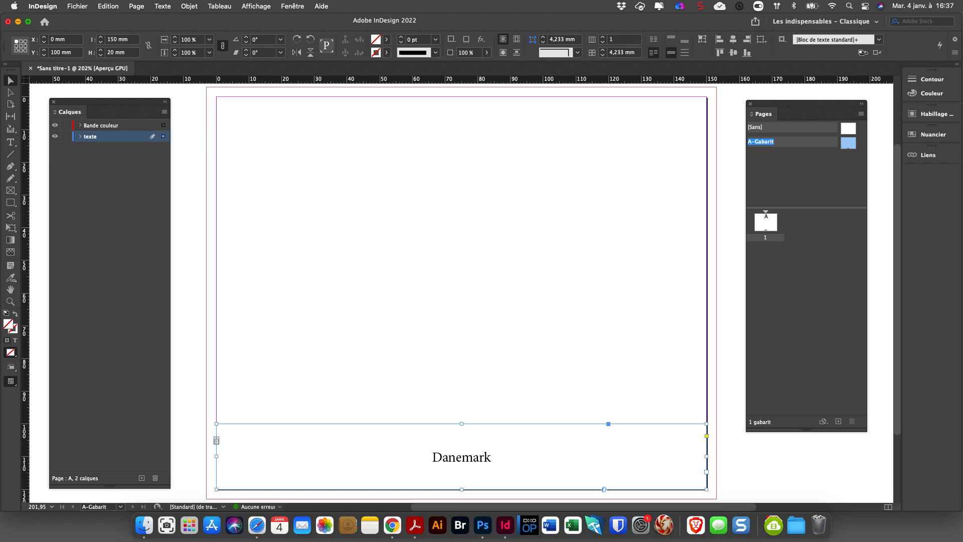
# Format the word Danemark in Verdana Regular at 36 pt and reselect its text frame.
pyautogui.doubleClick(461, 462)
pyautogui.click(73, 39)
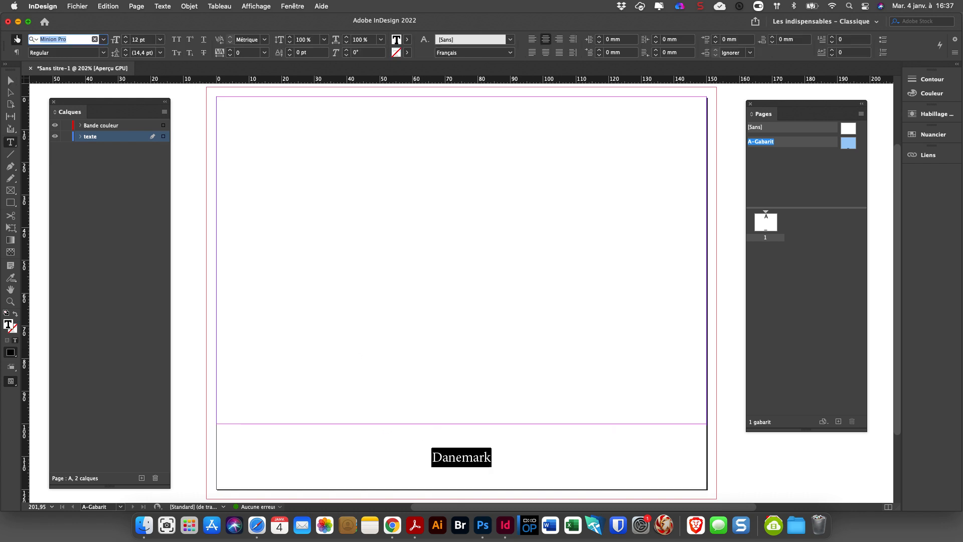
pyautogui.write('verda')
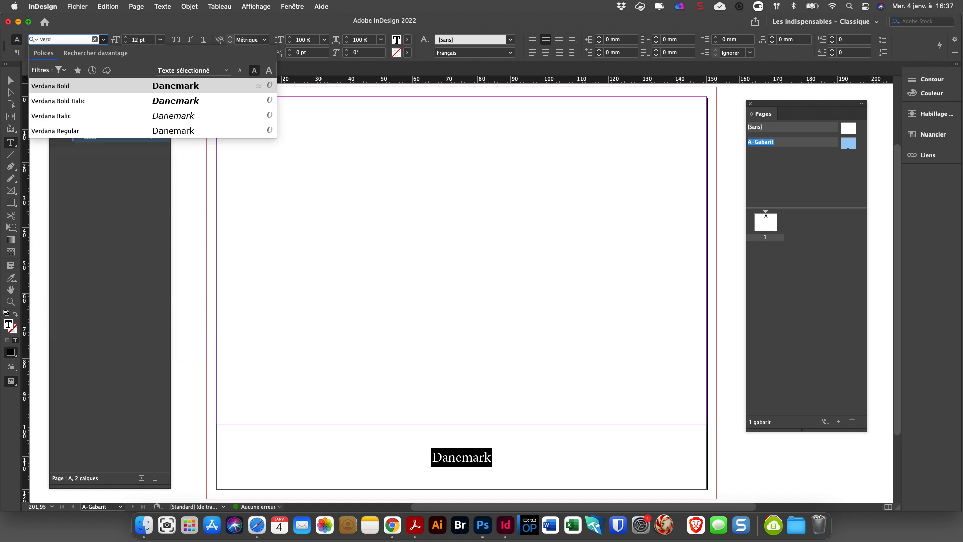
pyautogui.click(78, 86)
pyautogui.click(117, 40)
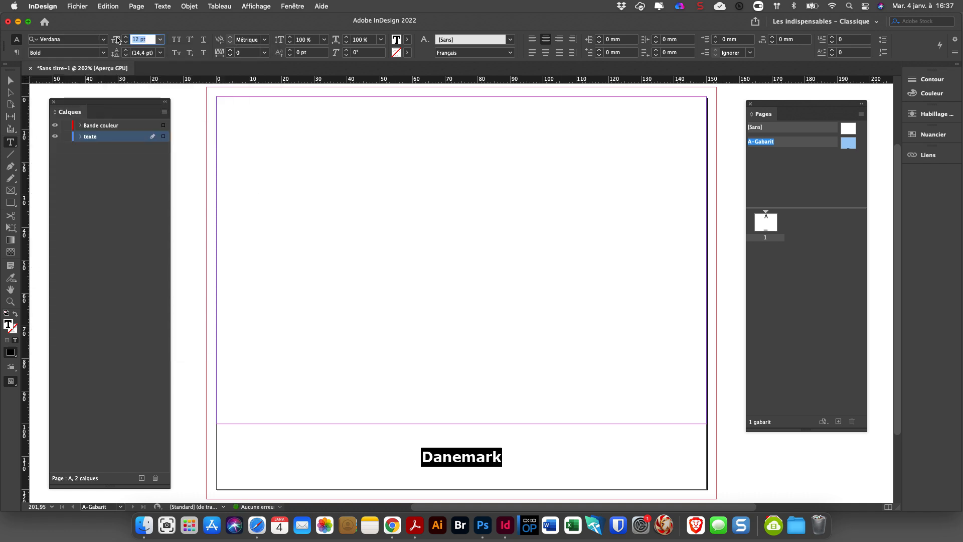
pyautogui.write('36')
pyautogui.press('Return')
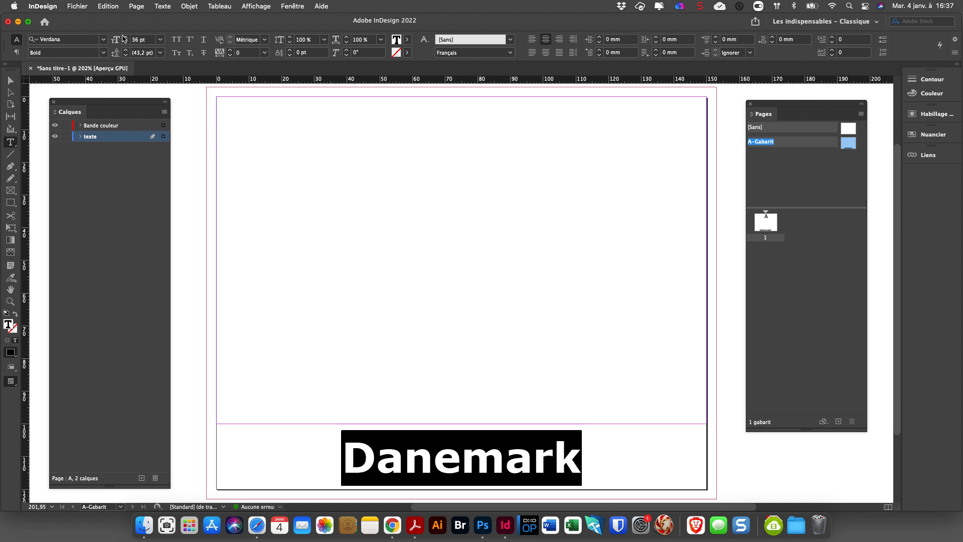
pyautogui.click(103, 53)
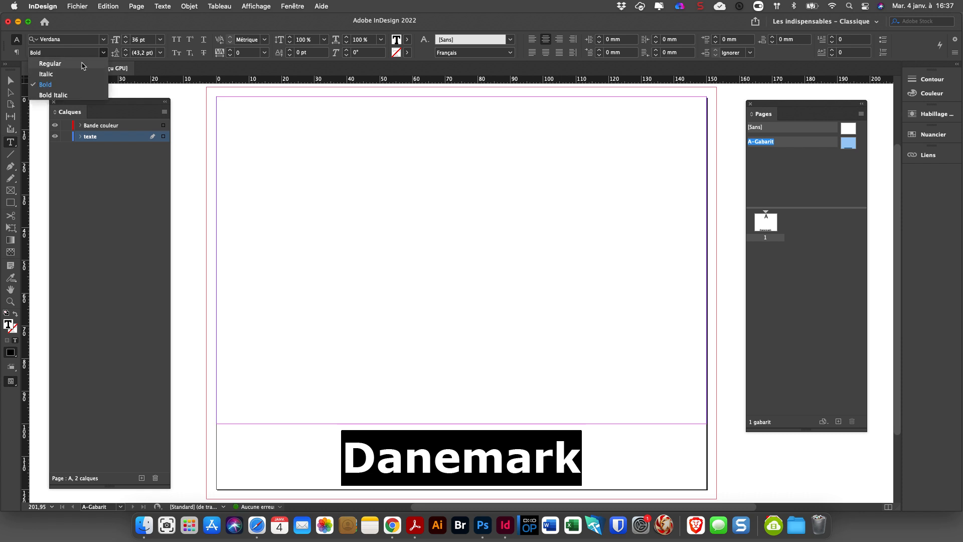
pyautogui.click(89, 64)
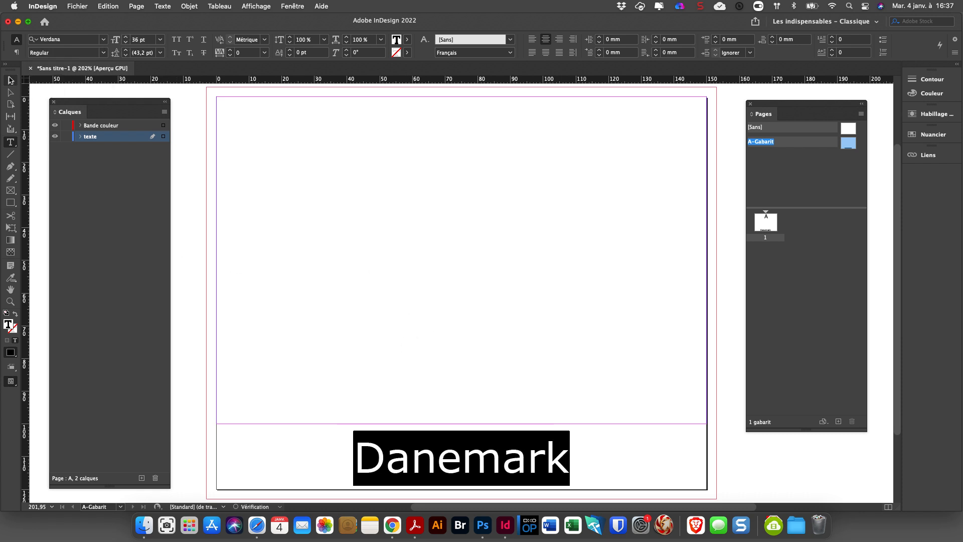
pyautogui.click(11, 81)
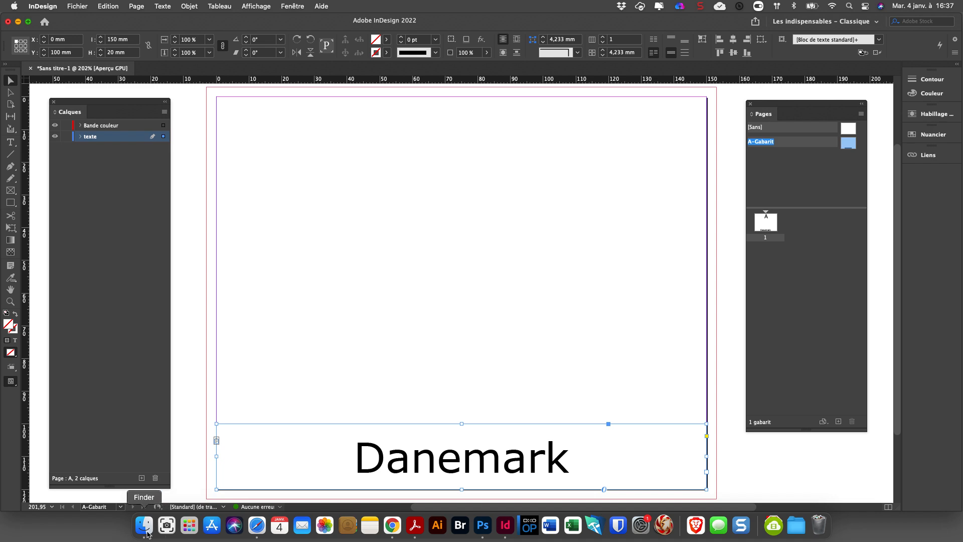
# Switch to the Finder and preview Danemark.jpg to check the flag's layout and lettering.
pyautogui.click(144, 524)
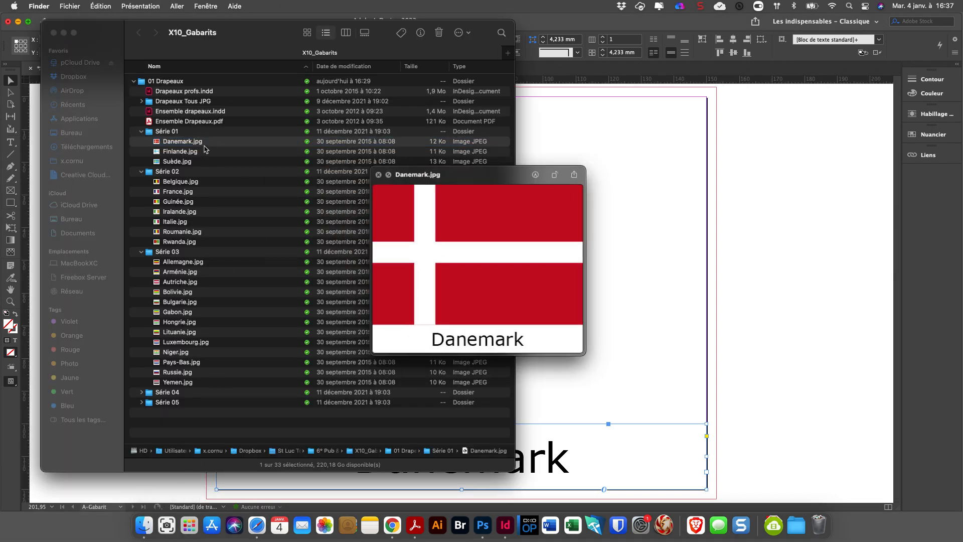
pyautogui.press('space')
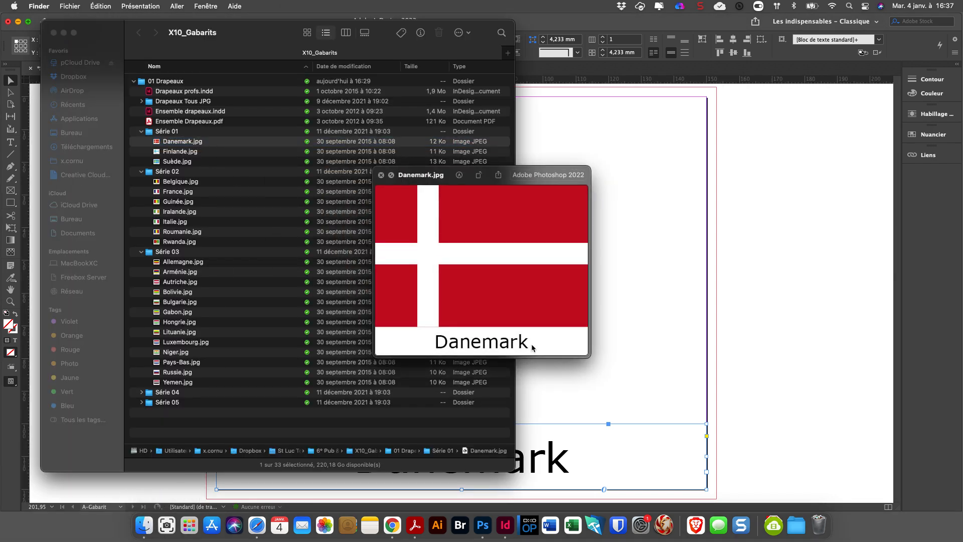
# Close the flag preview, return to InDesign and deselect the Danemark text frame.
pyautogui.press('space')
pyautogui.click(774, 445)
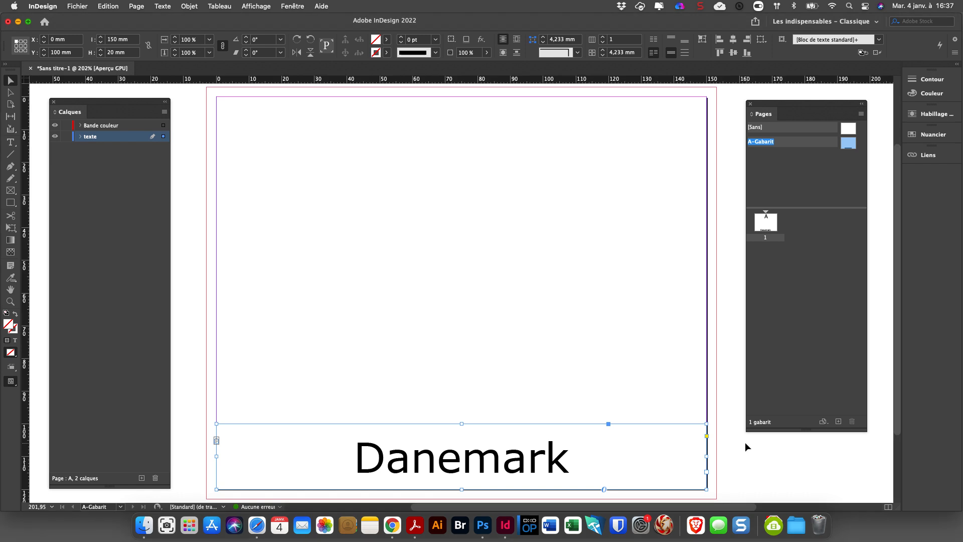
pyautogui.click(783, 454)
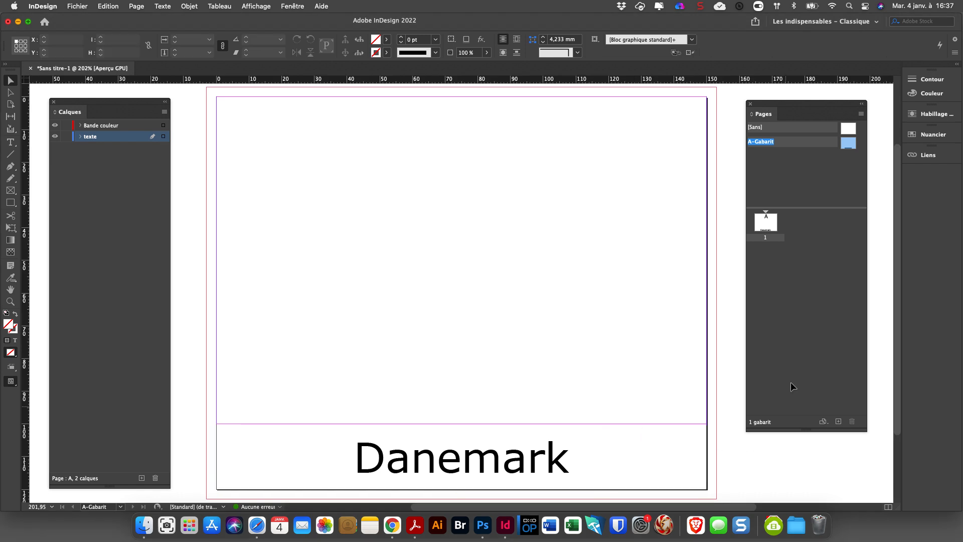
# On the Bande couleur layer, draw a 156 x 103 mm rectangle from the bleed to the text frame, filled with C=15 M=100 J=100 N=0.
pyautogui.click(129, 126)
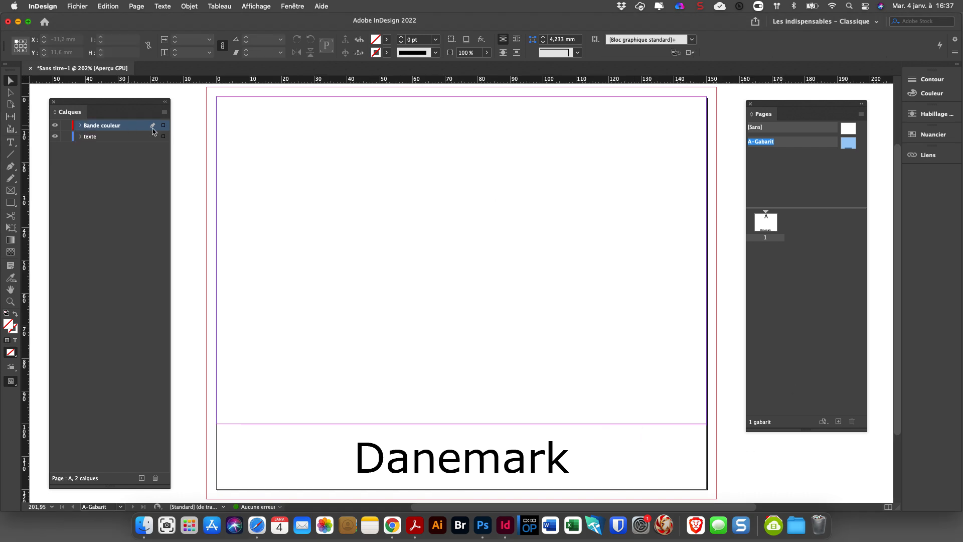
pyautogui.click(11, 203)
pyautogui.moveTo(205, 88)
pyautogui.mouseDown()
pyautogui.moveTo(508, 273)
pyautogui.moveTo(716, 269)
pyautogui.moveTo(716, 423)
pyautogui.mouseUp()
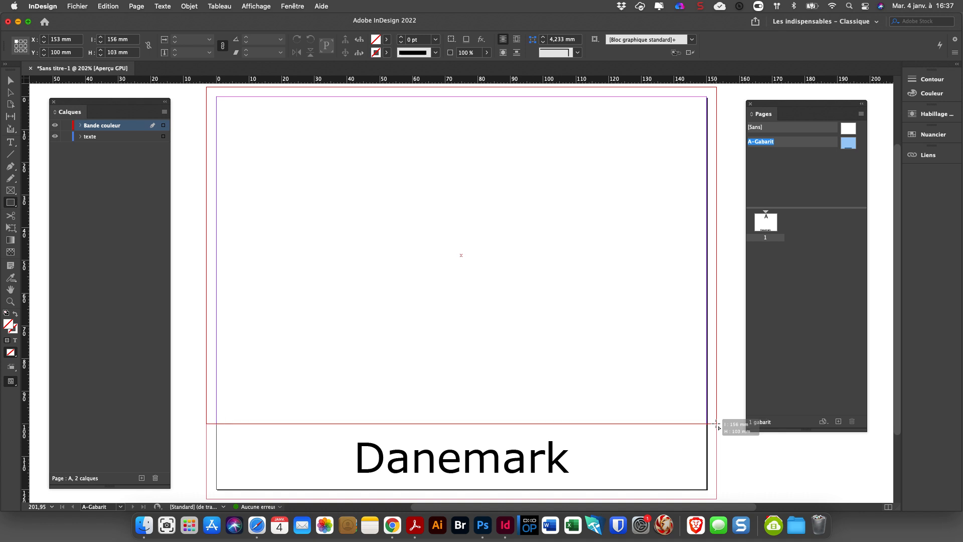
pyautogui.moveTo(716, 422); pyautogui.dragTo(717, 424)
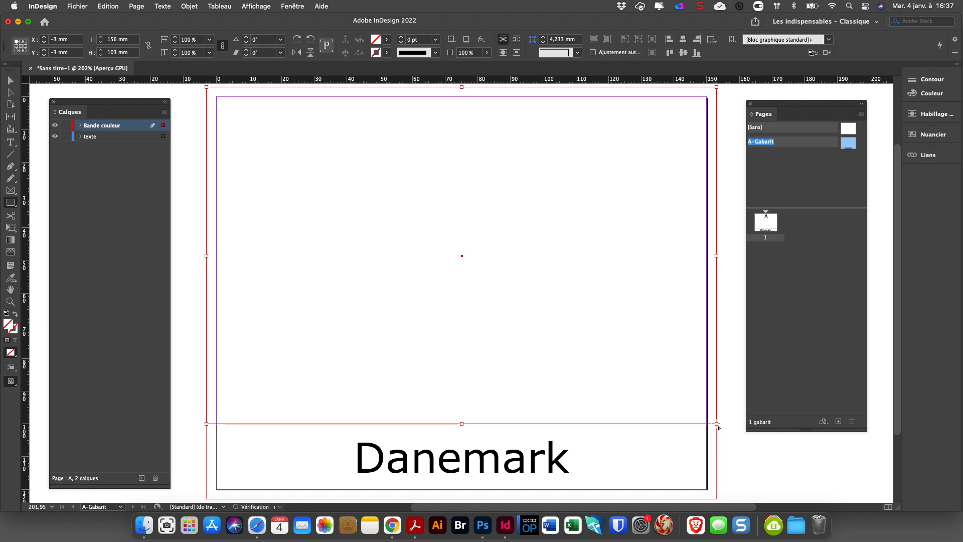
pyautogui.click(386, 39)
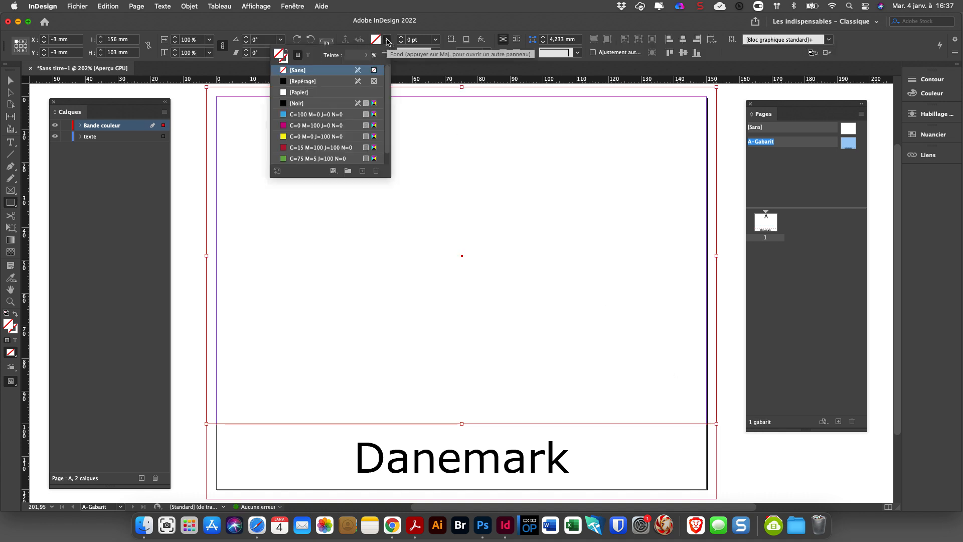
pyautogui.click(310, 149)
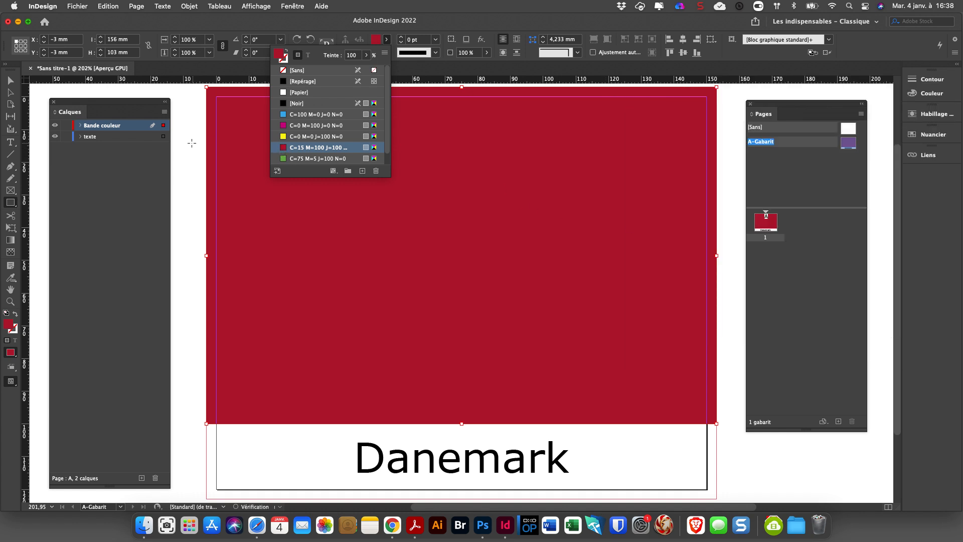
pyautogui.click(9, 81)
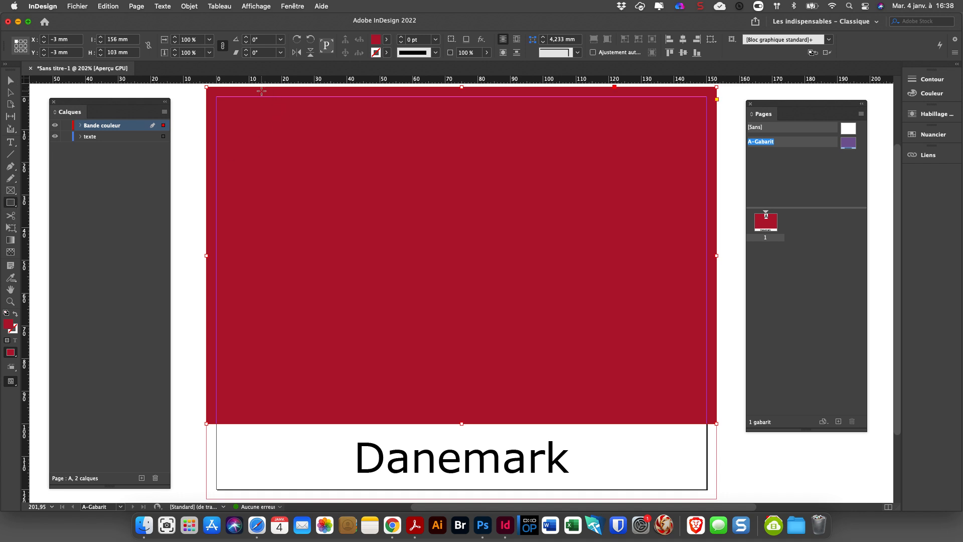
# Draw a 15 x 103 mm vertical band over the red rectangle, fill it with [Papier] and set its X position to 30 mm.
pyautogui.moveTo(266, 87)
pyautogui.mouseDown()
pyautogui.moveTo(304, 182)
pyautogui.moveTo(306, 414)
pyautogui.moveTo(316, 425)
pyautogui.mouseUp()
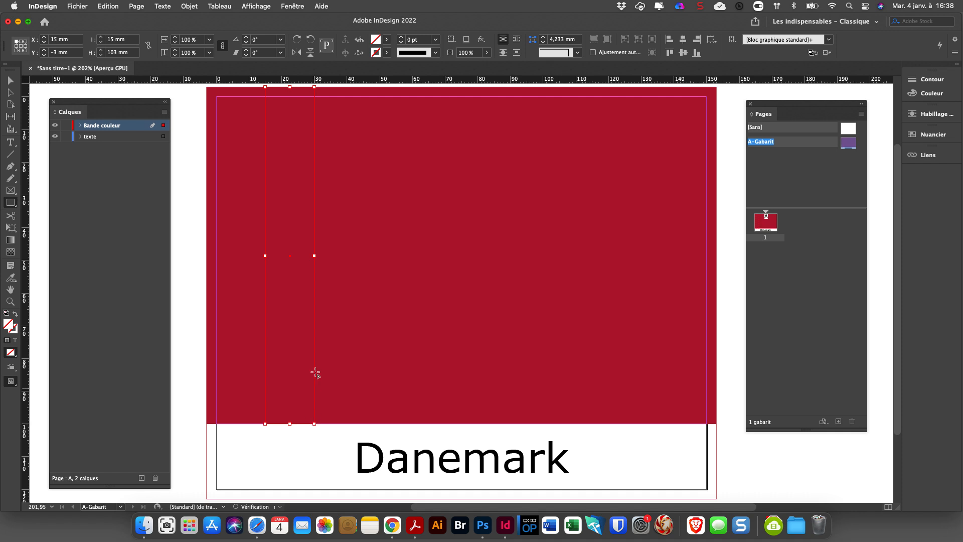
pyautogui.click(388, 41)
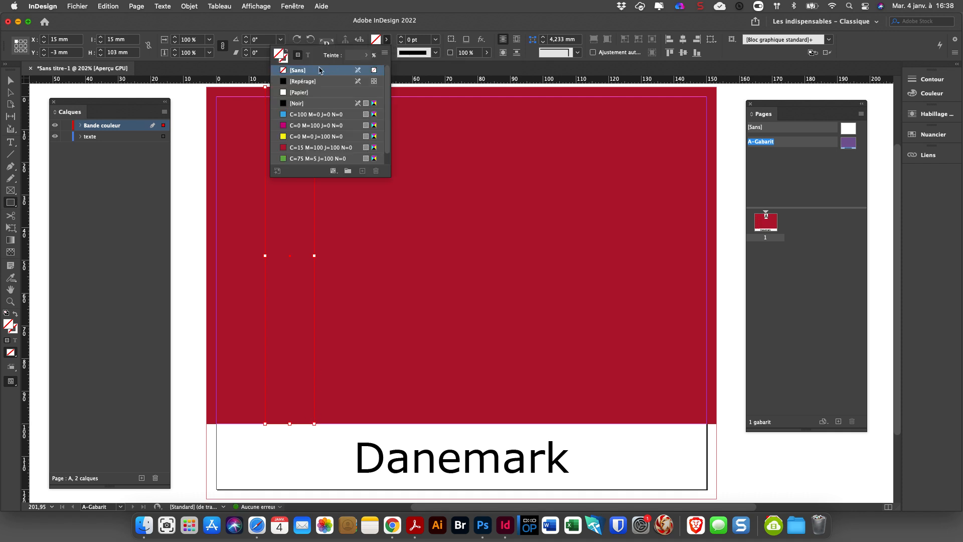
pyautogui.click(292, 92)
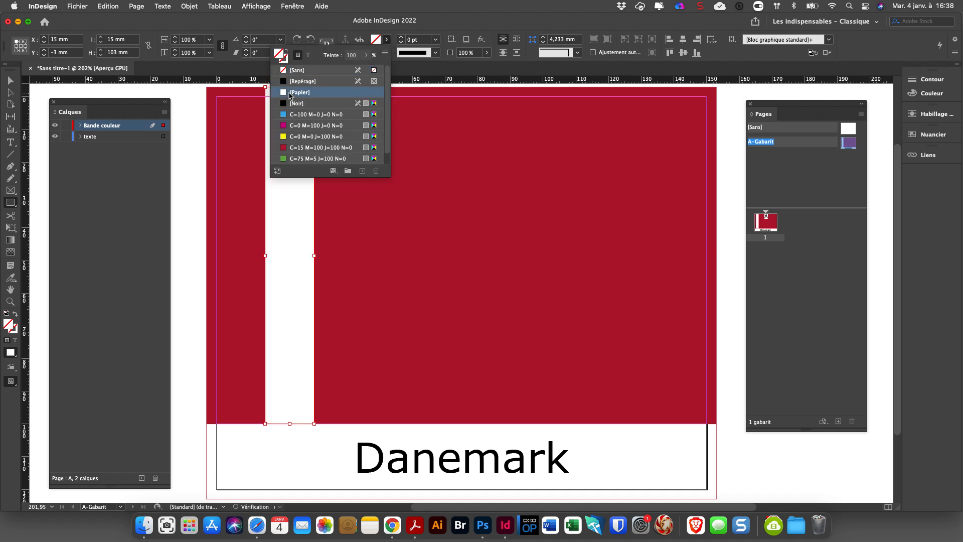
pyautogui.doubleClick(49, 42)
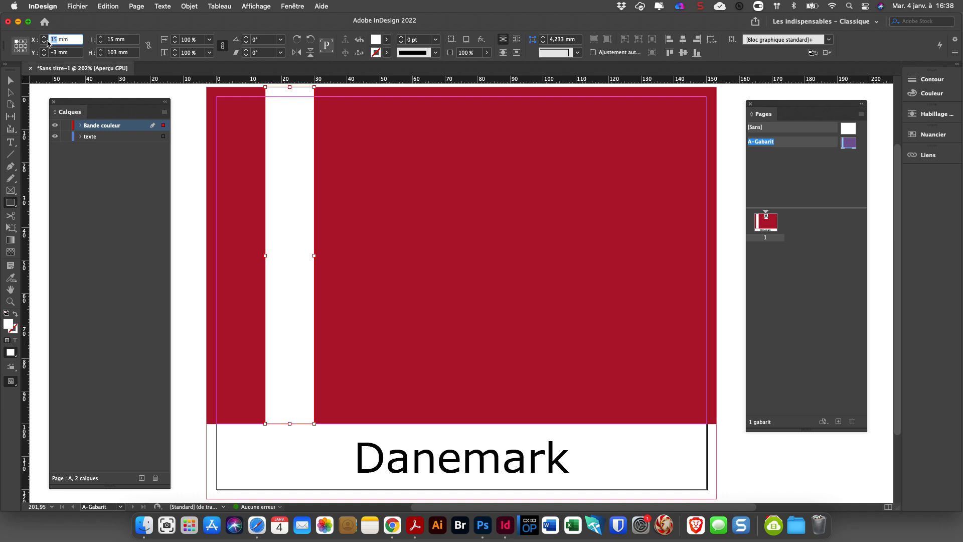
pyautogui.write('30')
pyautogui.press('Return')
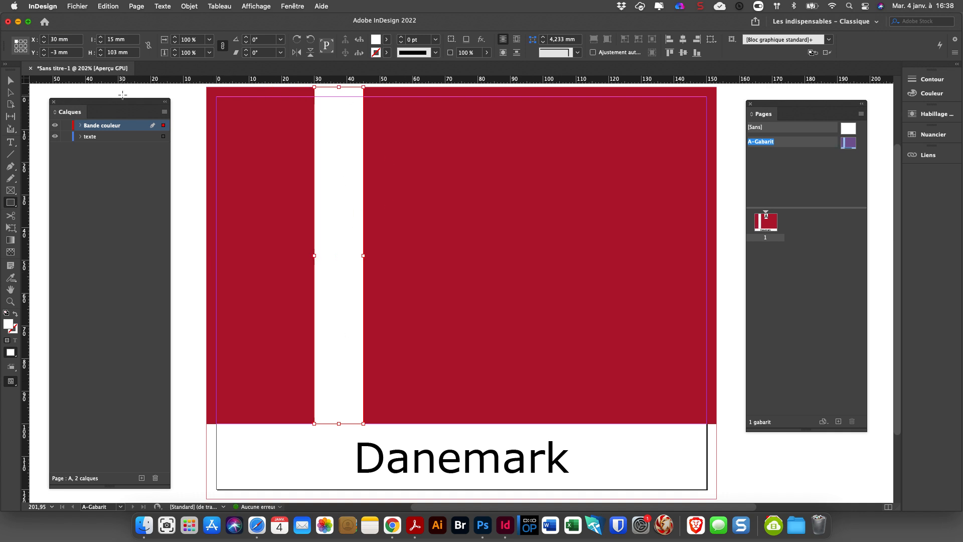
# Duplicate the white band, rotate the copy -90° and fit it across the flag from bleed to bleed as the horizontal bar.
pyautogui.click(10, 80)
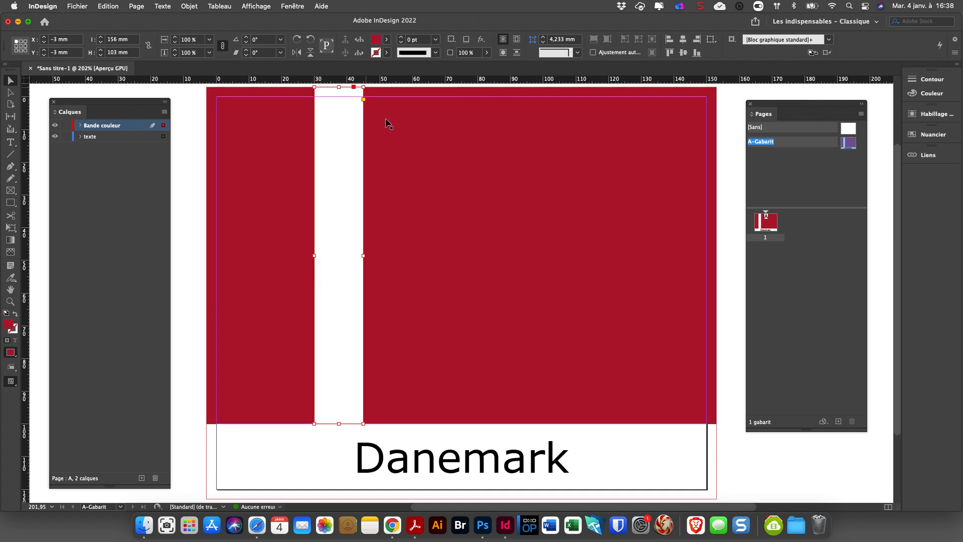
pyautogui.scroll(3, 385, 126)
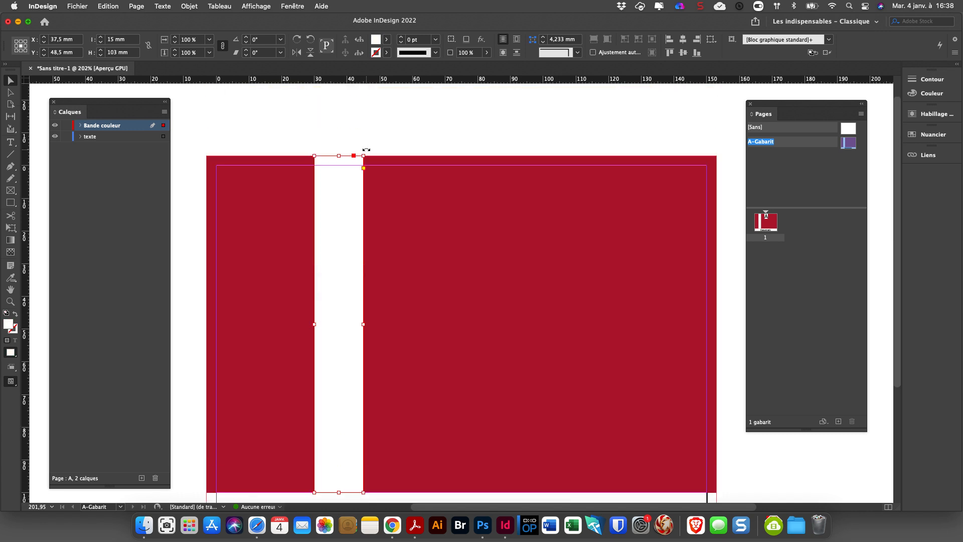
pyautogui.moveTo(366, 150); pyautogui.dragTo(716, 327)
pyautogui.hscroll(-5, 316, 338)
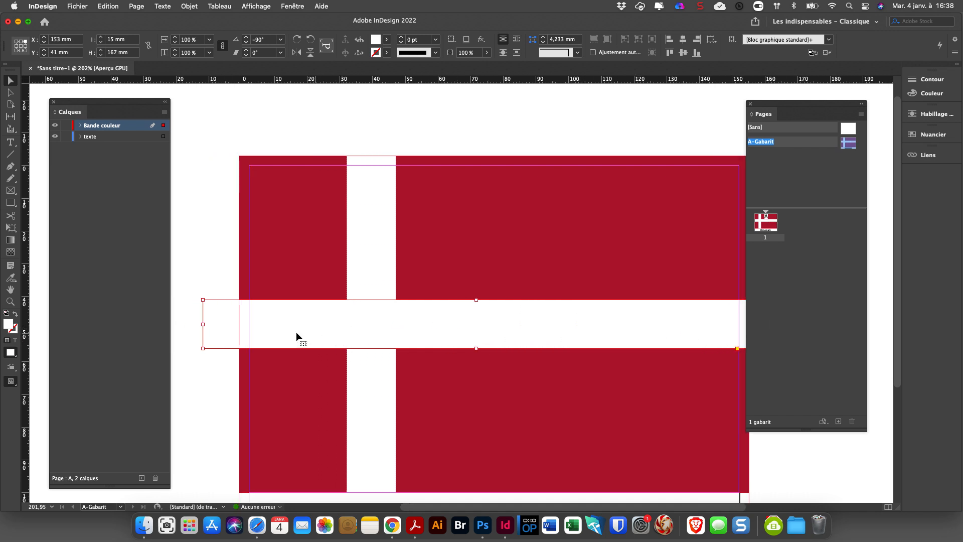
pyautogui.moveTo(309, 326); pyautogui.dragTo(343, 326)
pyautogui.click(270, 315)
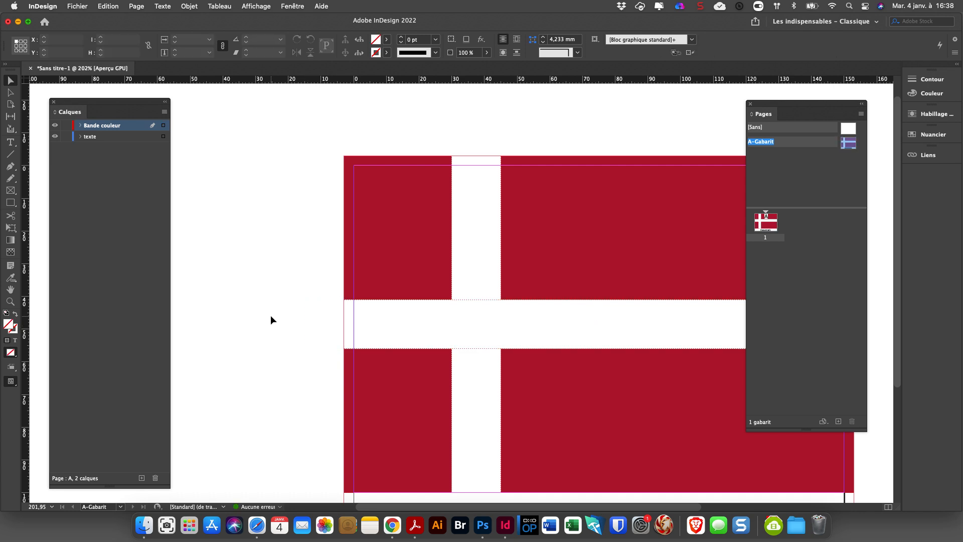
pyautogui.press('super+minus')
pyautogui.moveTo(396, 329); pyautogui.dragTo(264, 287)
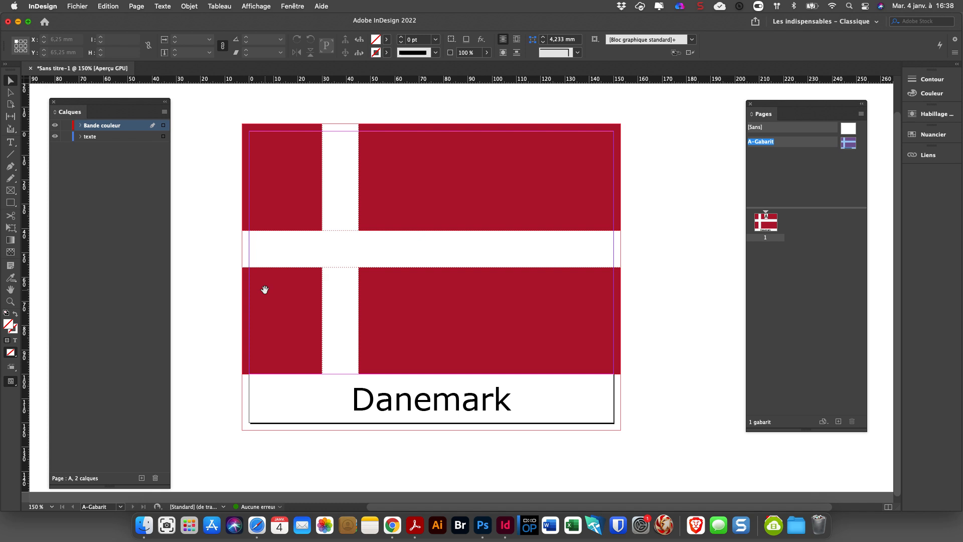
# Compare the layer contents of the A-Gabarit template with those of page 1.
pyautogui.doubleClick(772, 226)
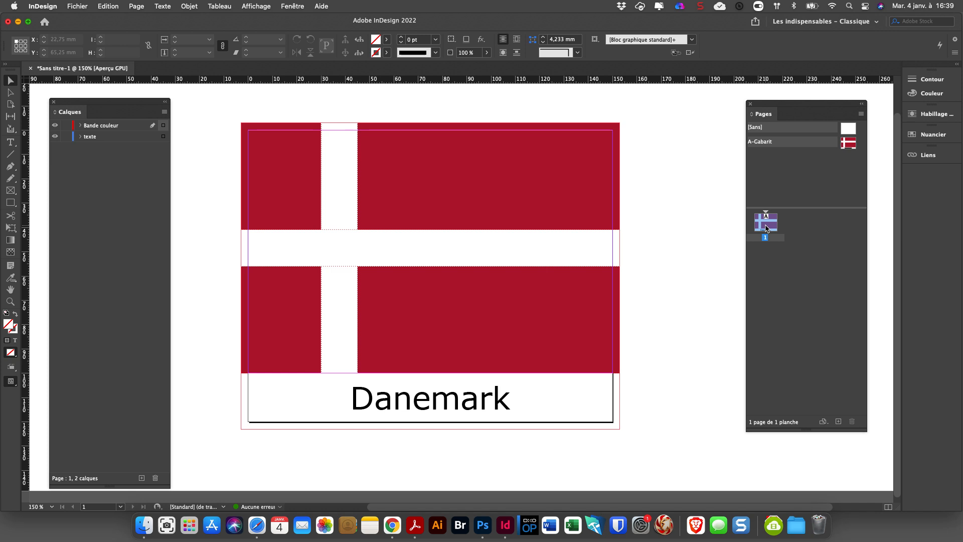
pyautogui.moveTo(766, 228); pyautogui.dragTo(350, 266)
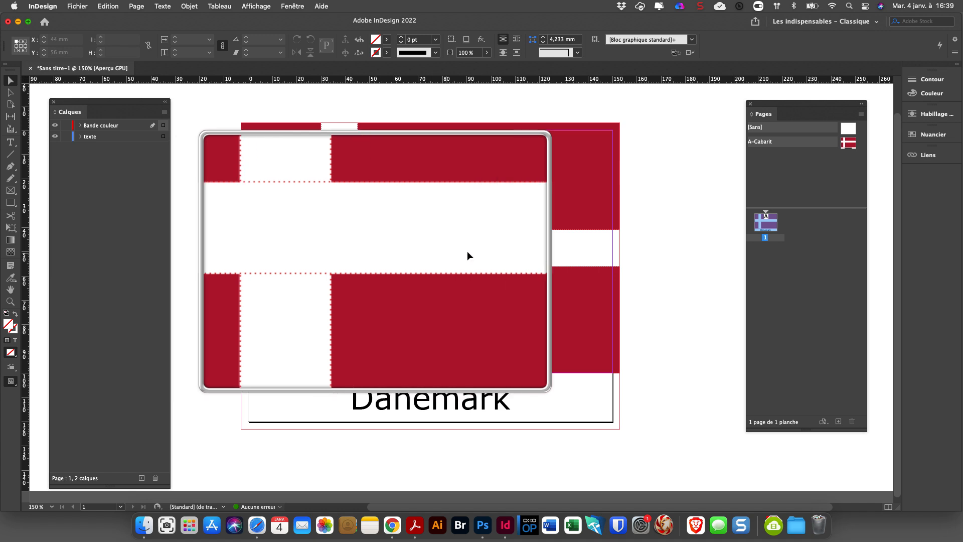
pyautogui.doubleClick(850, 145)
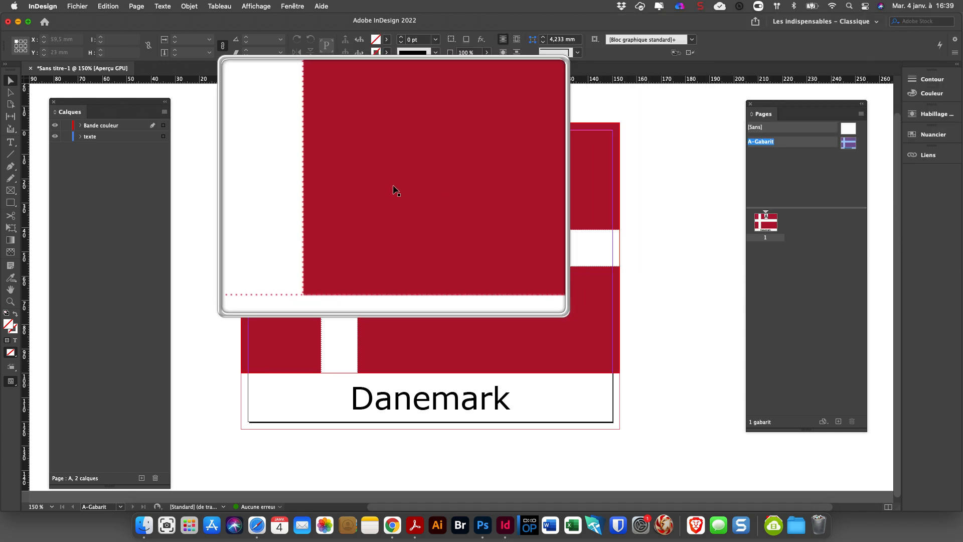
pyautogui.click(80, 126)
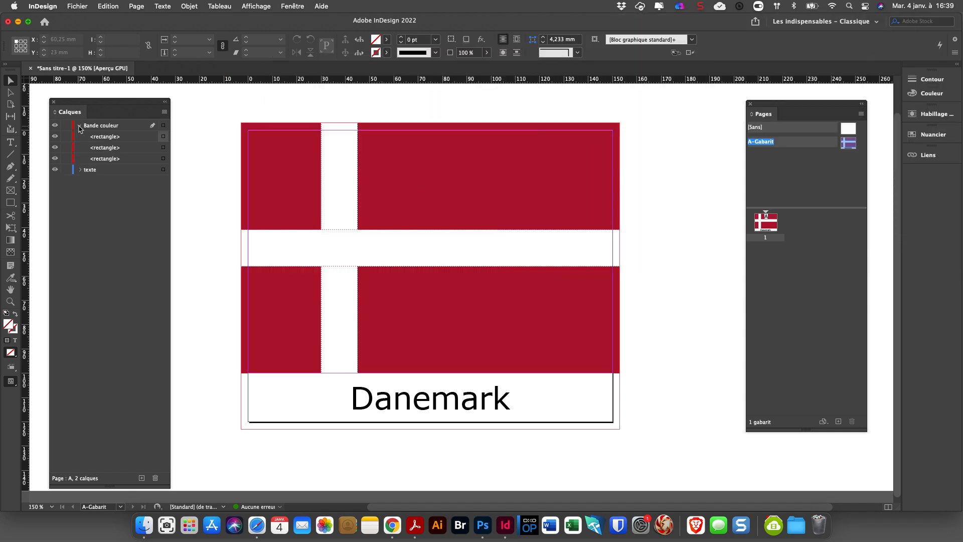
pyautogui.click(80, 170)
pyautogui.click(766, 223)
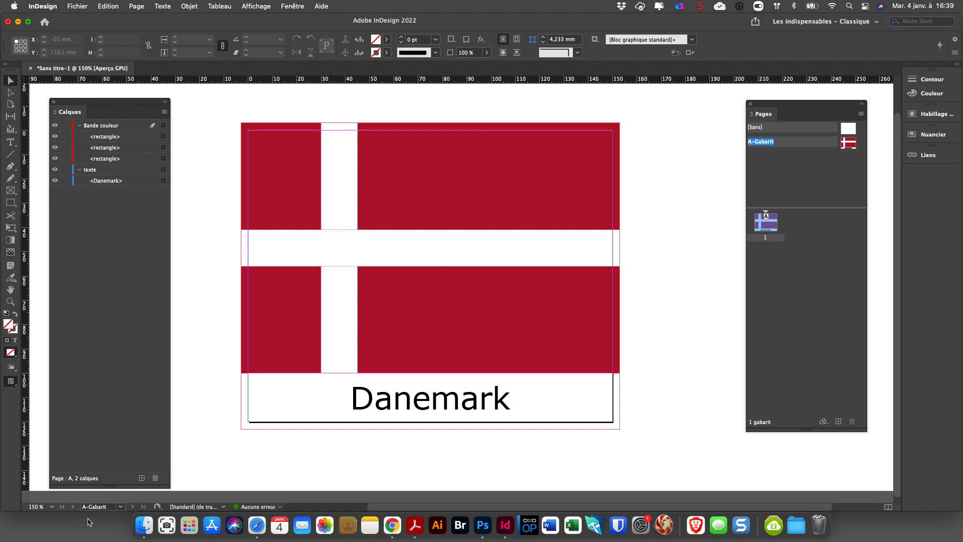
pyautogui.doubleClick(764, 223)
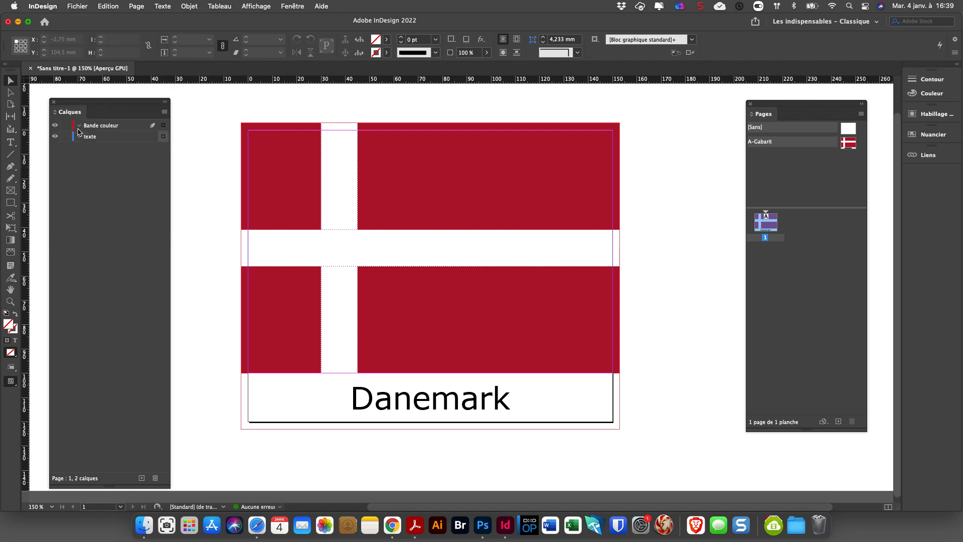
pyautogui.click(78, 126)
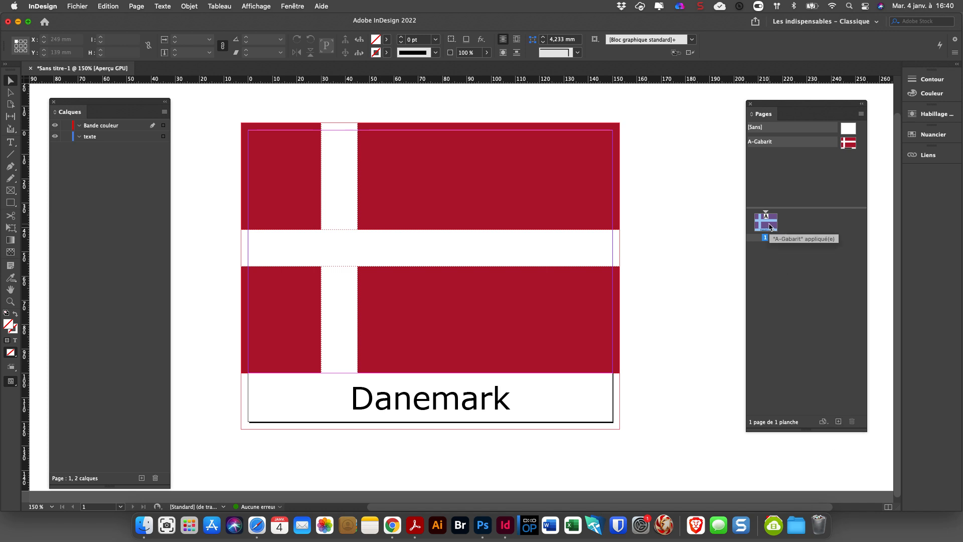
# Add a second page to the document and check the Finlande.jpg reference flag in the Finder before returning to InDesign.
pyautogui.click(839, 422)
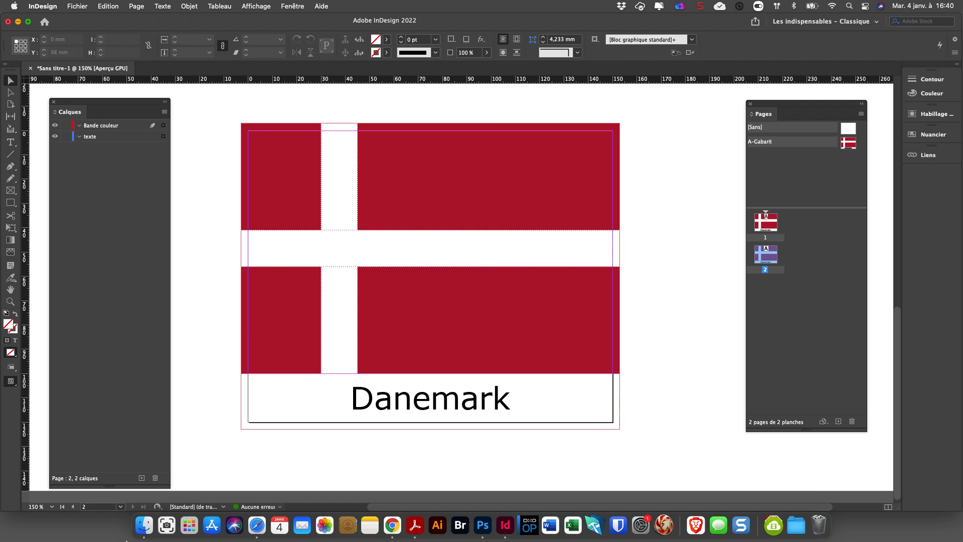
pyautogui.click(144, 524)
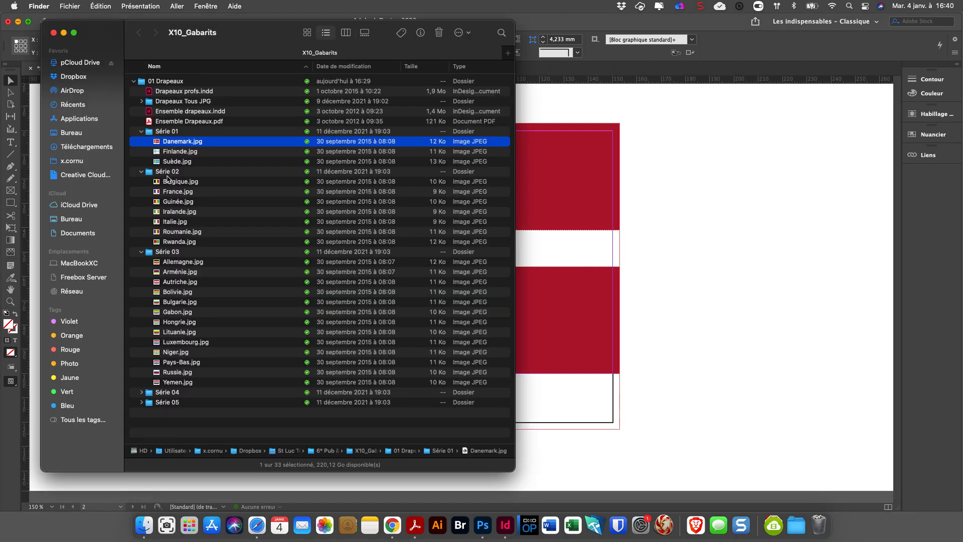
pyautogui.click(165, 152)
pyautogui.press('space')
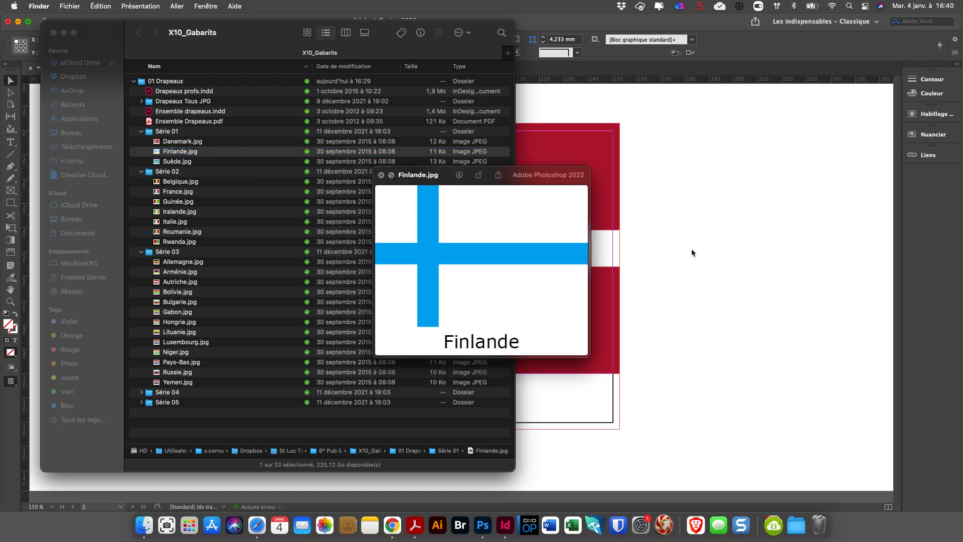
pyautogui.click(730, 255)
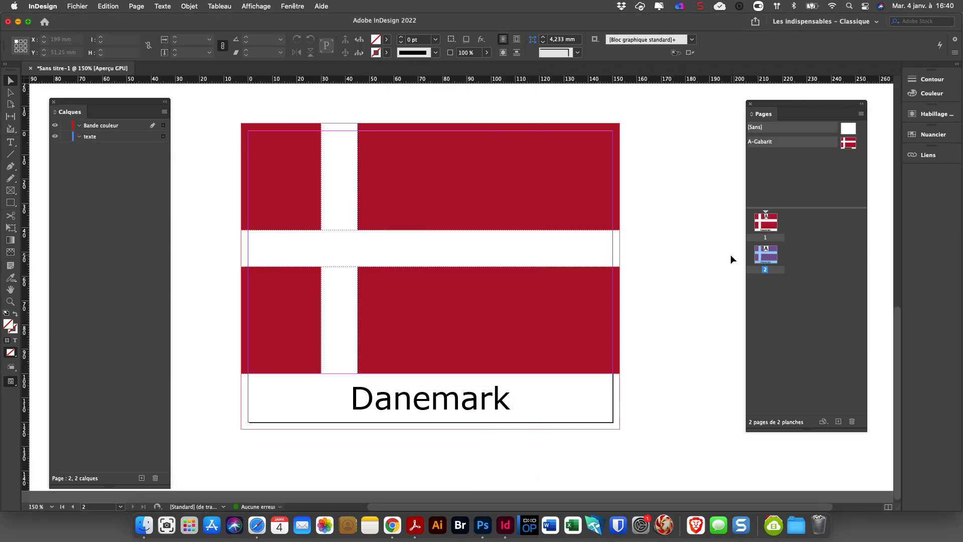
# Override all template items on page 2 and fill its background rectangle with [Papier].
pyautogui.rightClick(770, 253)
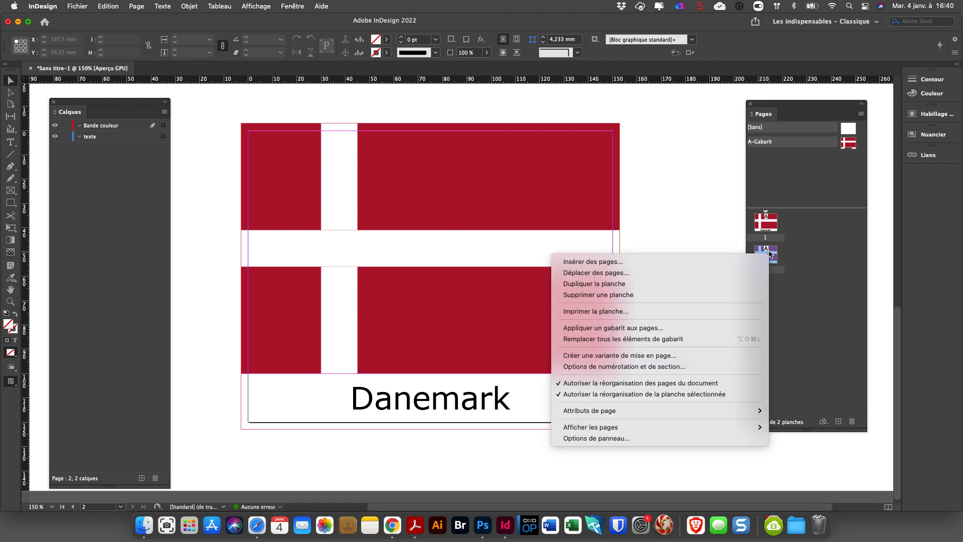
pyautogui.click(616, 339)
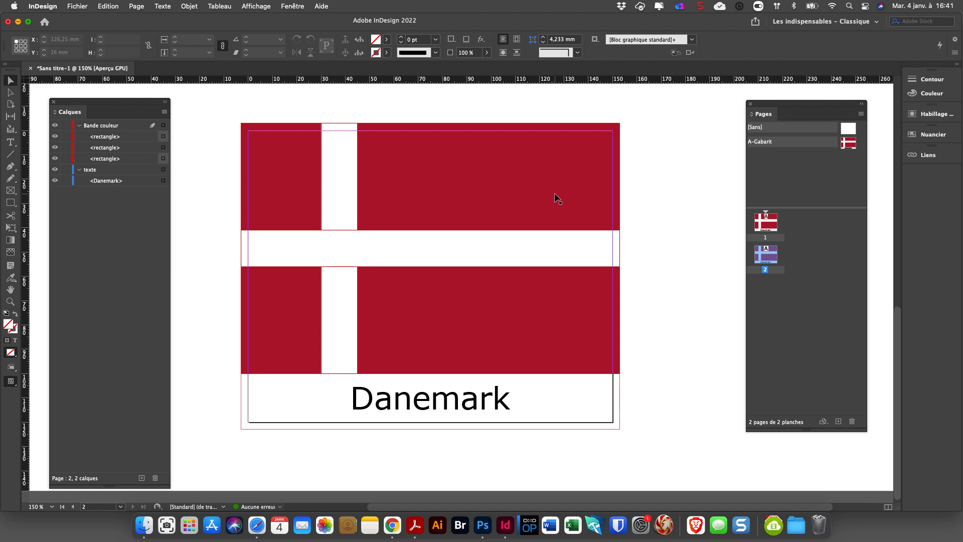
pyautogui.click(266, 155)
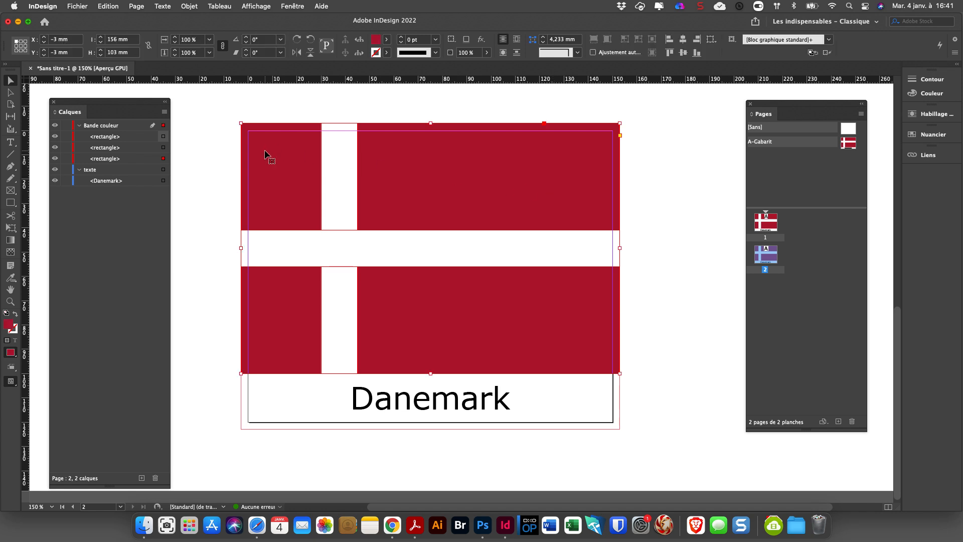
pyautogui.click(388, 39)
pyautogui.click(299, 92)
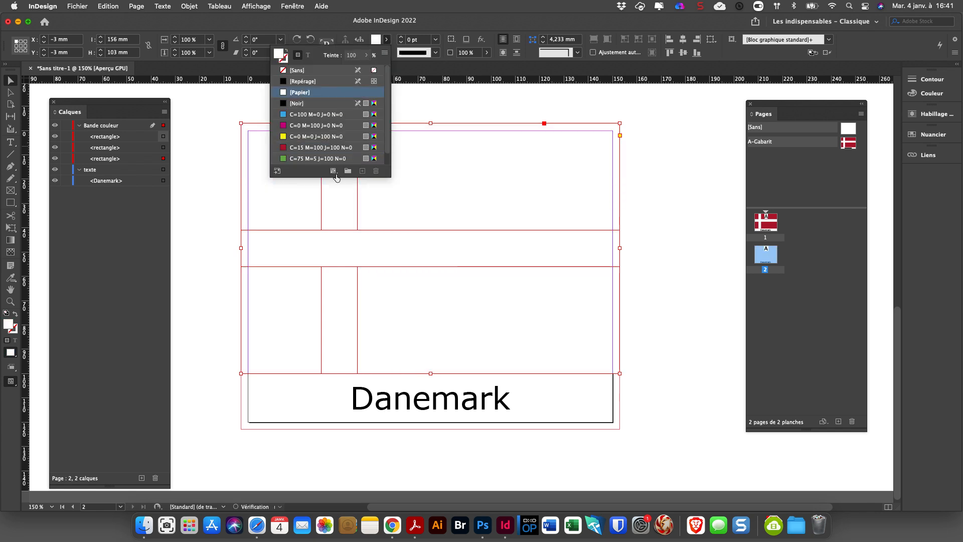
# Fill the vertical and horizontal bars of the cross on page 2 with the C=100 M=0 J=0 N=0 swatch.
pyautogui.click(387, 40)
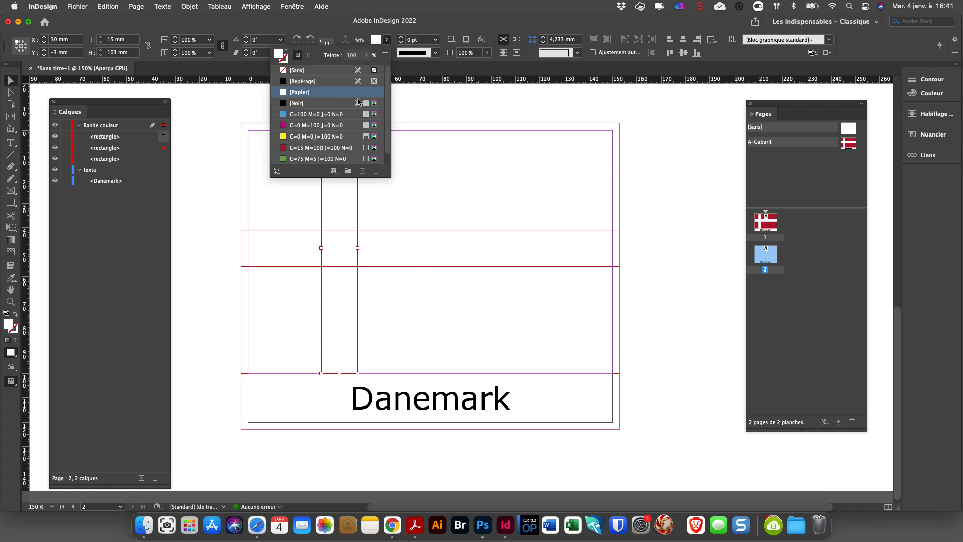
pyautogui.click(304, 115)
pyautogui.click(275, 238)
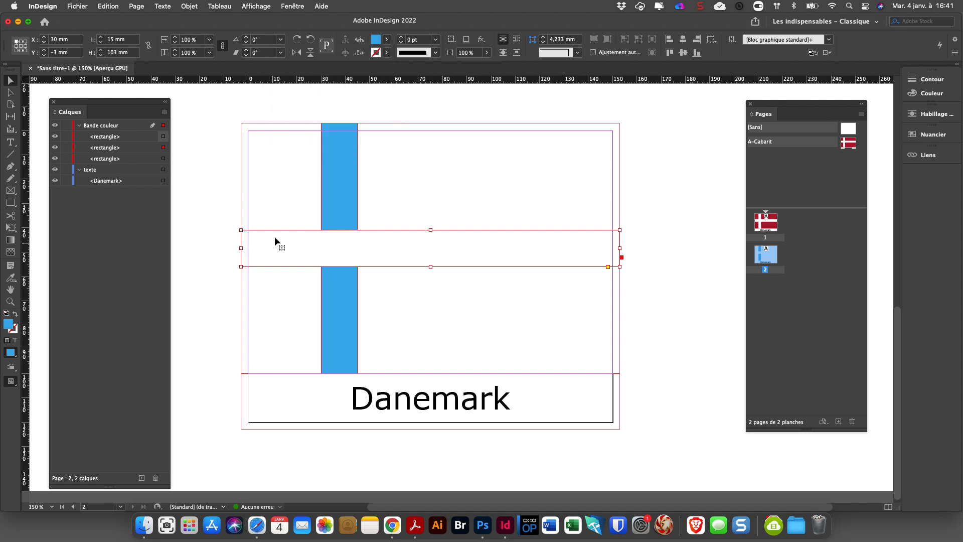
pyautogui.click(385, 40)
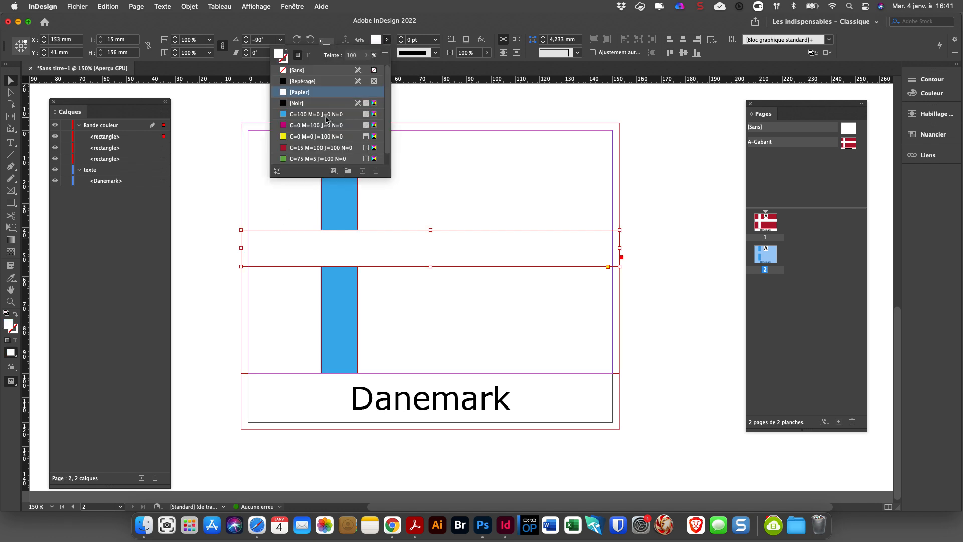
pyautogui.click(321, 115)
# Replace the country name under the page 2 flag with Finlande and deselect the text frame.
pyautogui.click(378, 396)
pyautogui.doubleClick(378, 396)
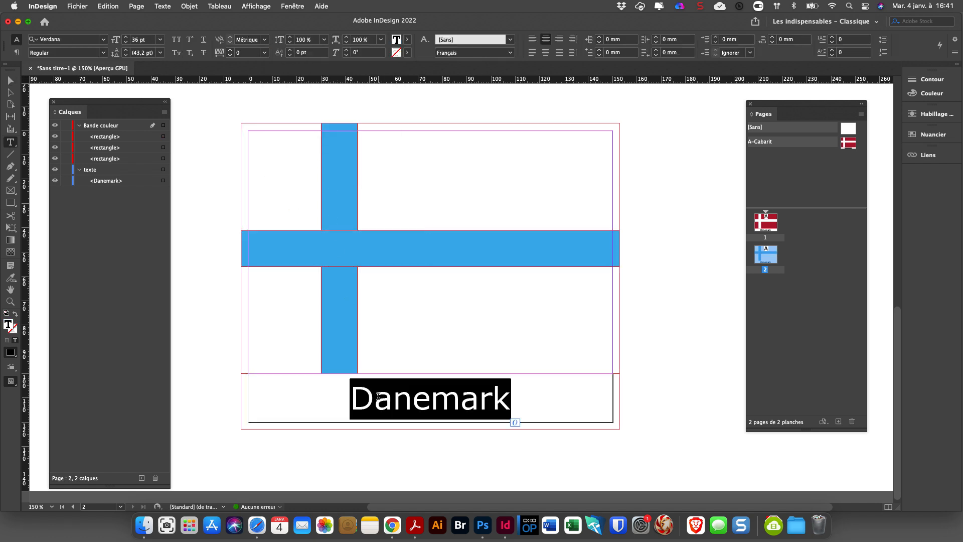
pyautogui.write('finlande')
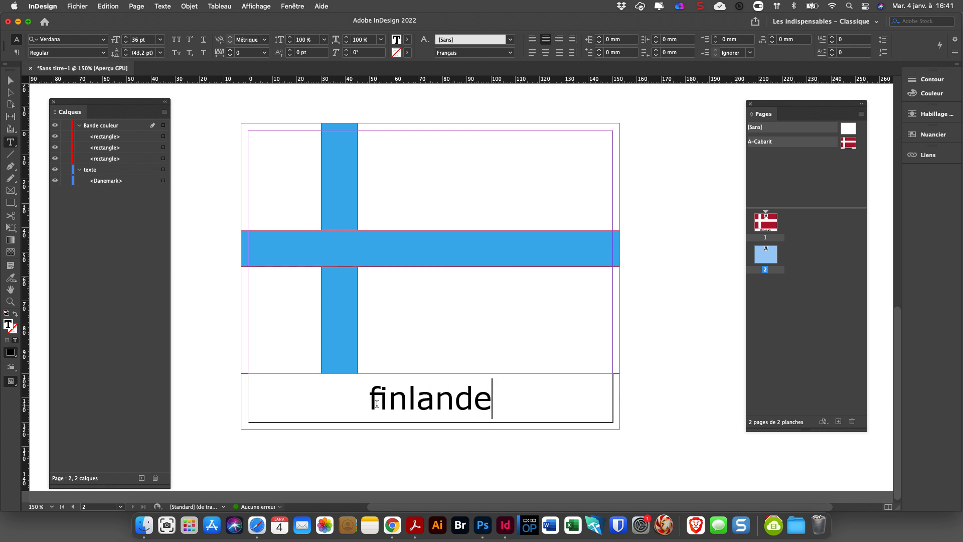
pyautogui.moveTo(379, 401); pyautogui.dragTo(370, 403)
pyautogui.write('F')
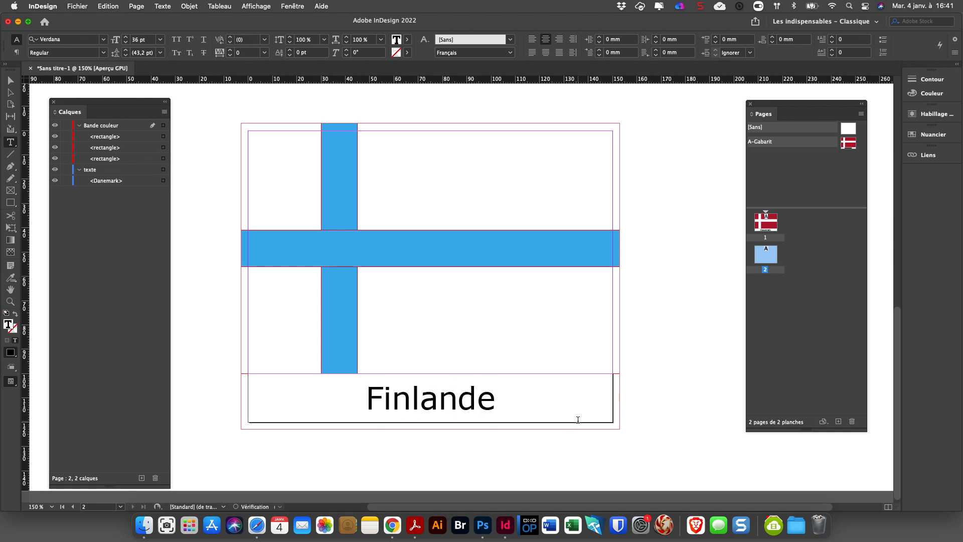
pyautogui.click(11, 80)
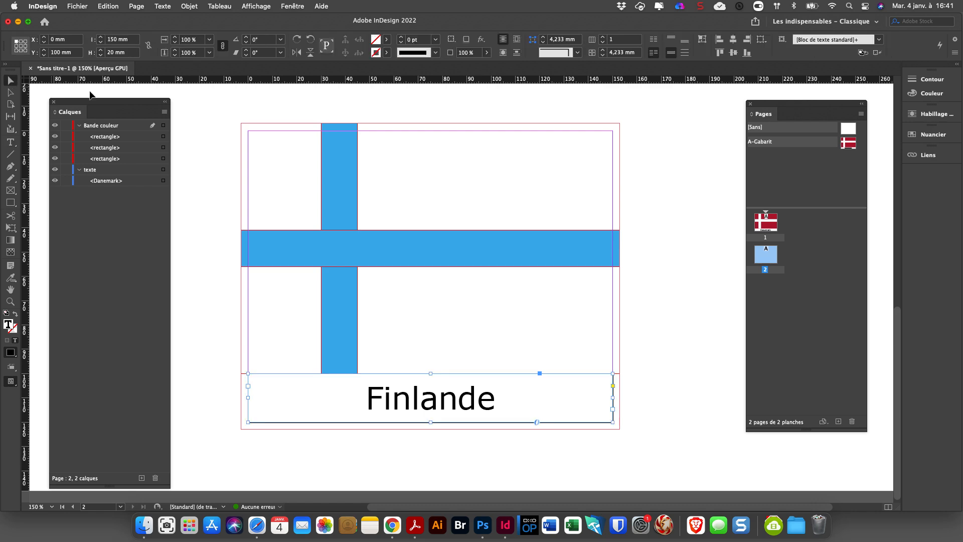
pyautogui.click(217, 109)
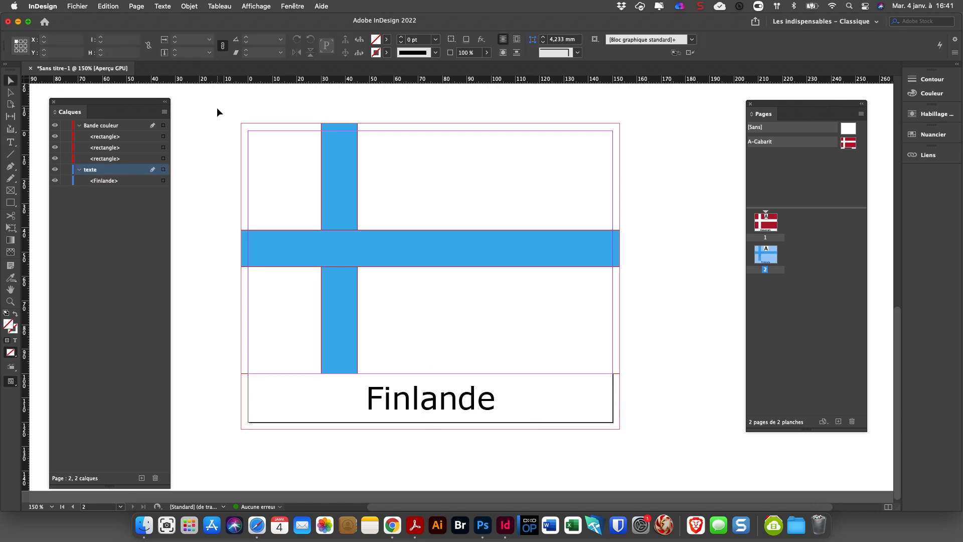
# Preview the Suède.jpg reference flag from the Série 01 folder in the Finder and return to InDesign.
pyautogui.press('super+Tab')
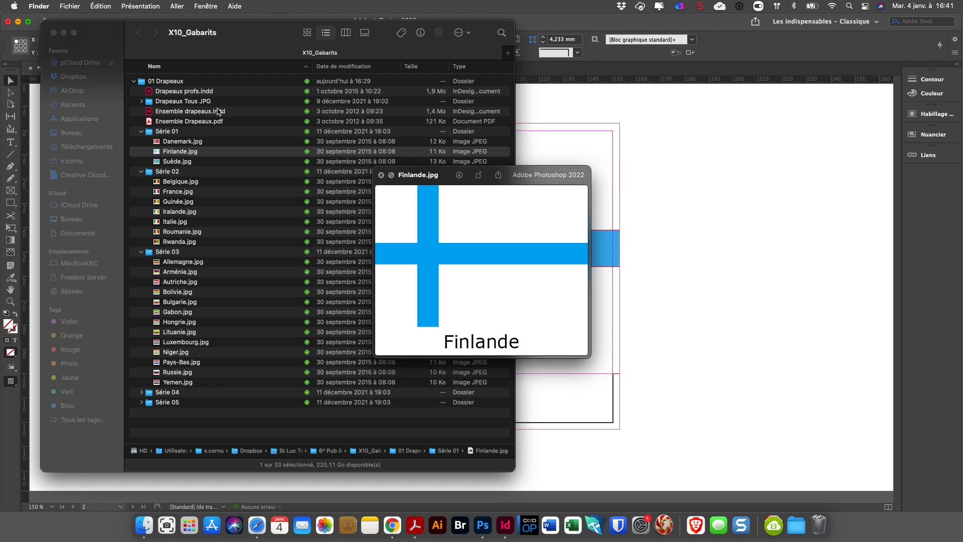
pyautogui.click(179, 162)
pyautogui.click(689, 289)
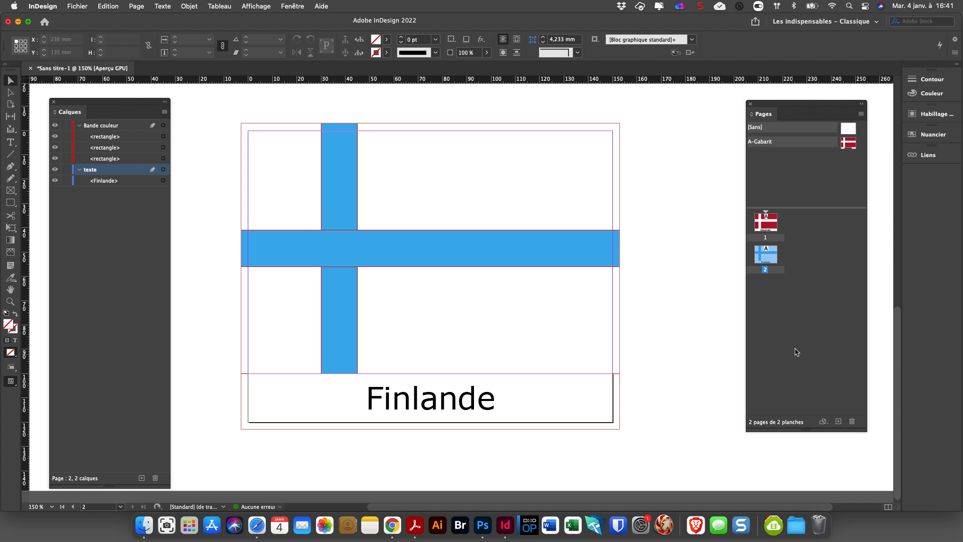
# Add a third page to the document and override all of its template items.
pyautogui.click(838, 421)
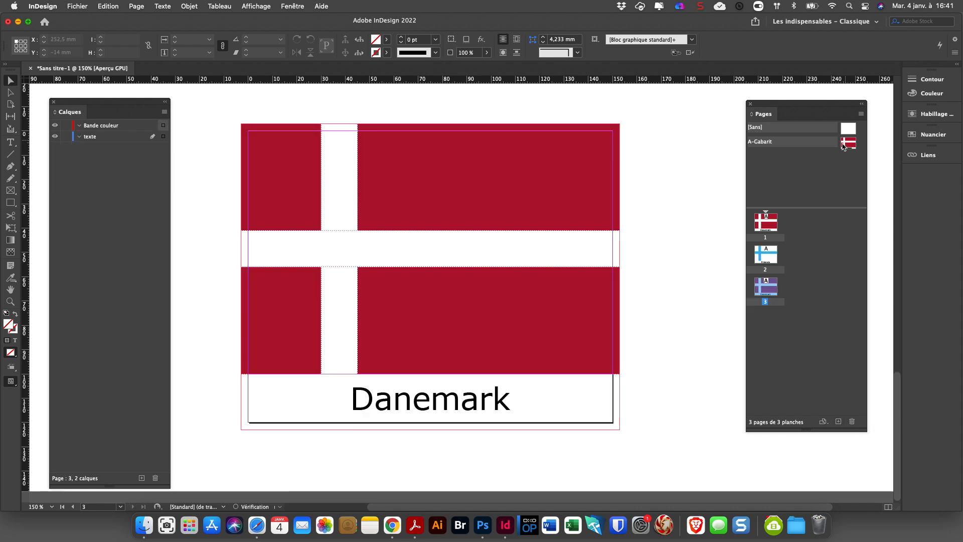
pyautogui.rightClick(765, 289)
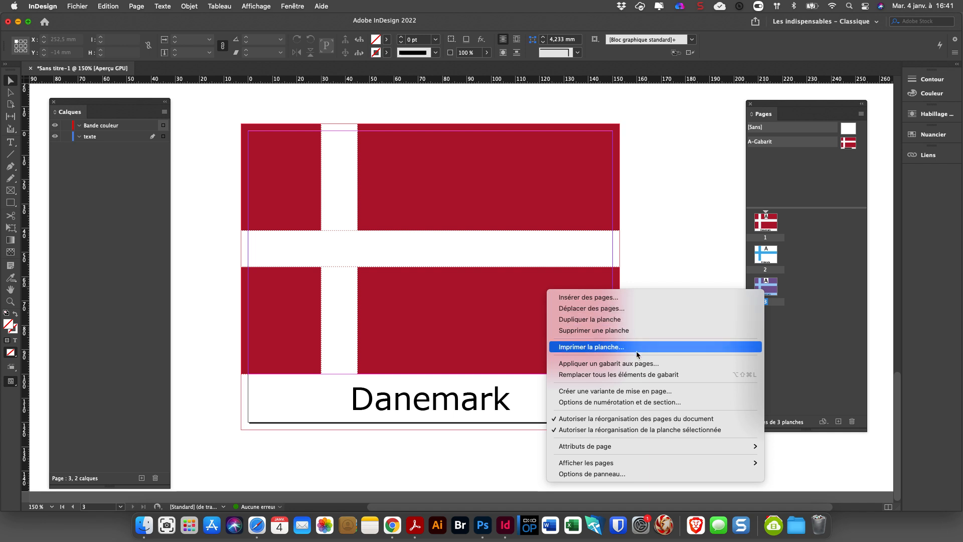
pyautogui.click(630, 376)
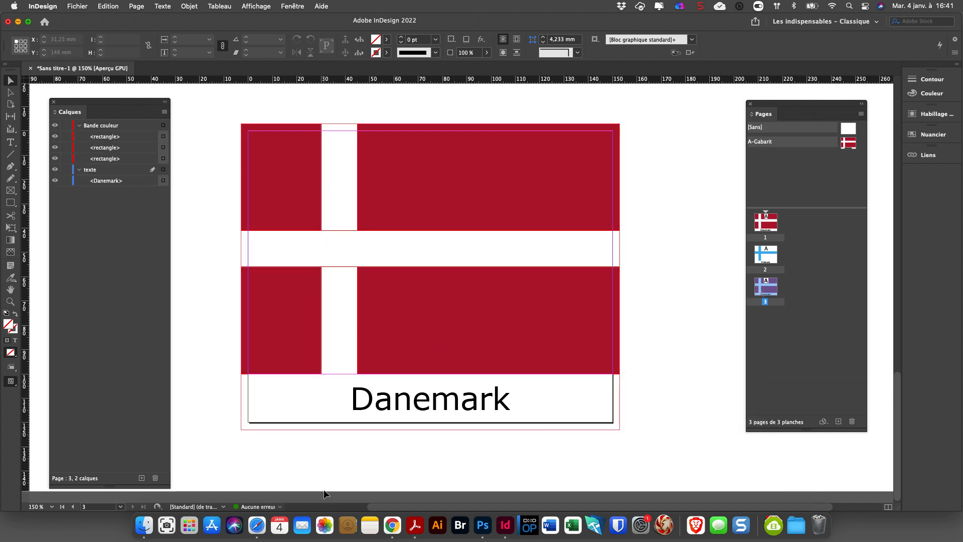
# Recheck the Suède.jpg reference in the Finder and, back in InDesign, replace the country name on page 3 with Suède.
pyautogui.press('super+Tab')
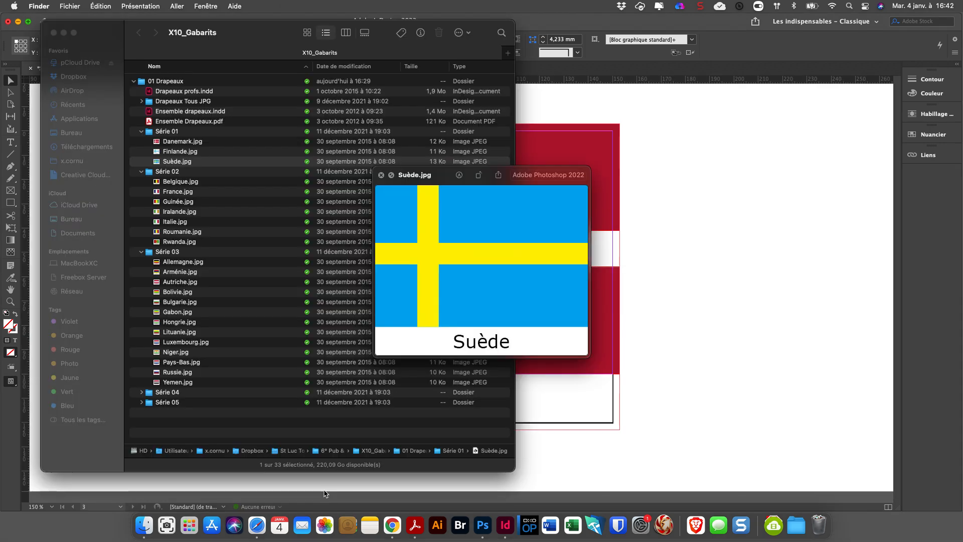
pyautogui.press('super+Tab')
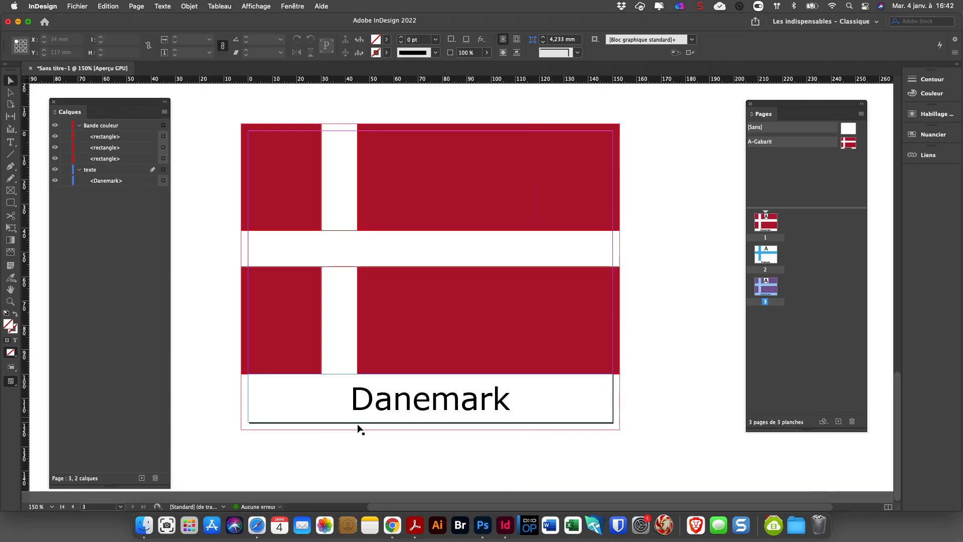
pyautogui.tripleClick(389, 402)
pyautogui.write('S')
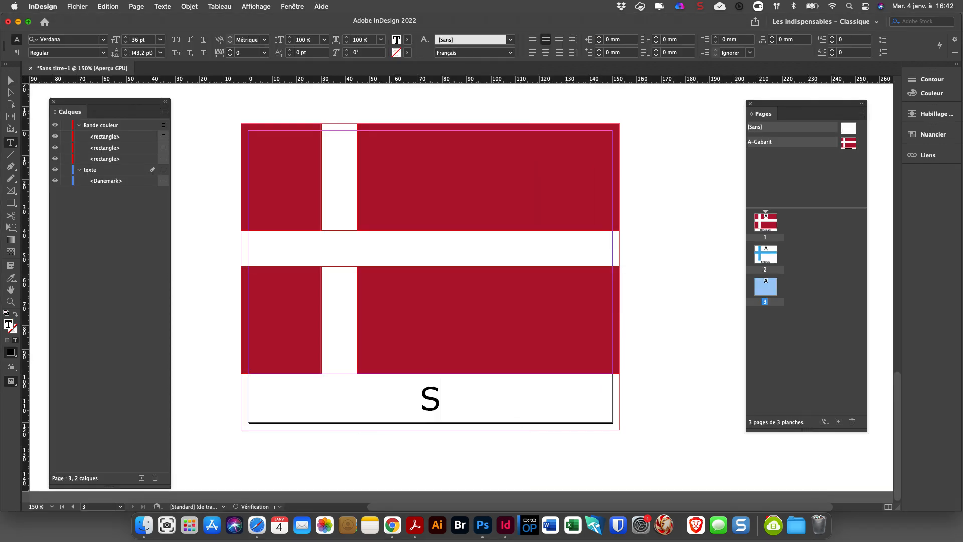
pyautogui.write('uède')
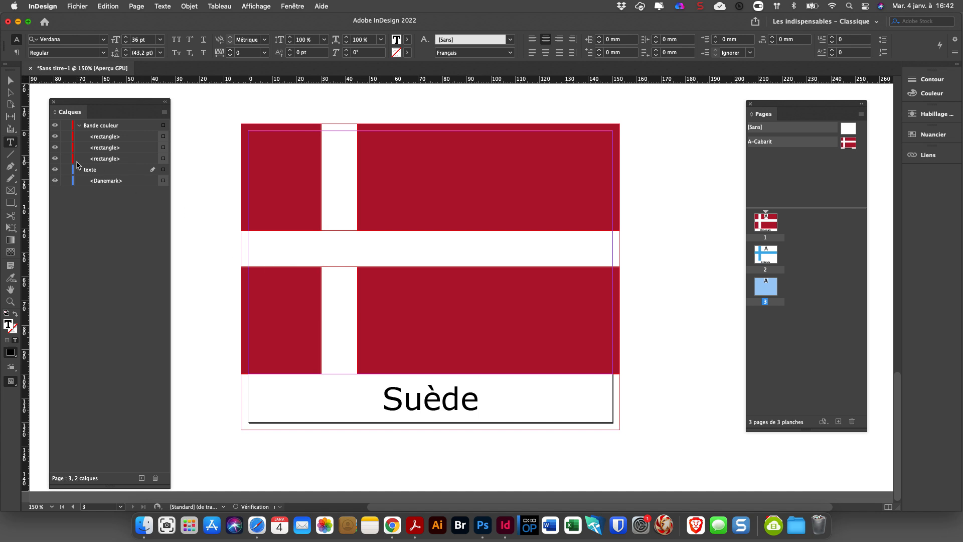
pyautogui.press('Escape')
# Fill the background rectangle of the page 3 flag with the C=100 M=0 J=0 N=0 swatch.
pyautogui.click(270, 161)
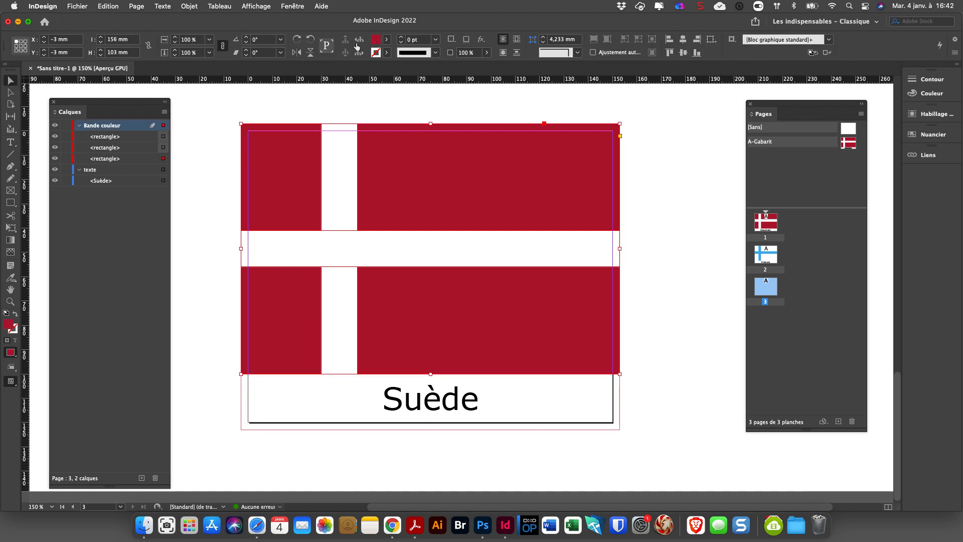
pyautogui.click(386, 39)
pyautogui.click(301, 115)
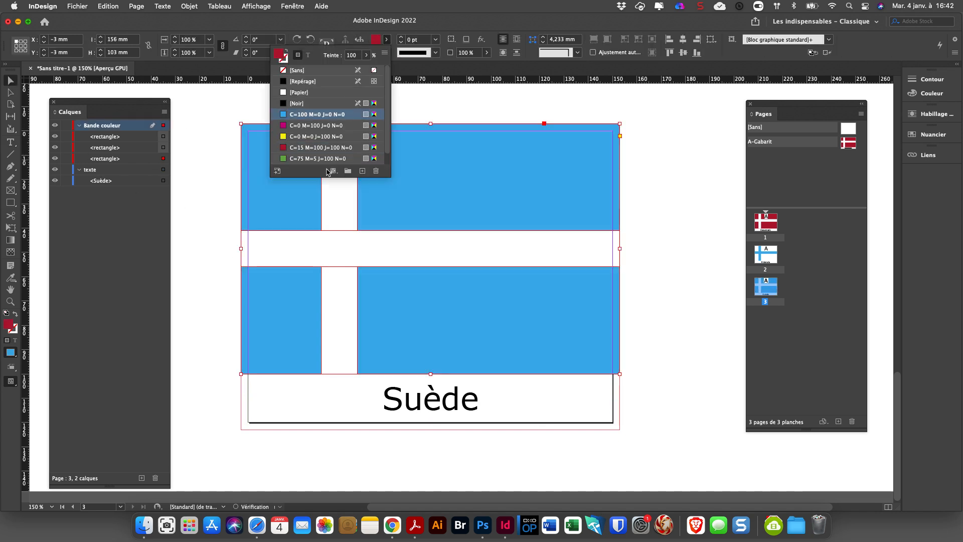
# Fill both bars of the cross on page 3 with the C=0 M=0 J=100 N=0 swatch and deselect everything.
pyautogui.click(336, 182)
pyautogui.click(386, 40)
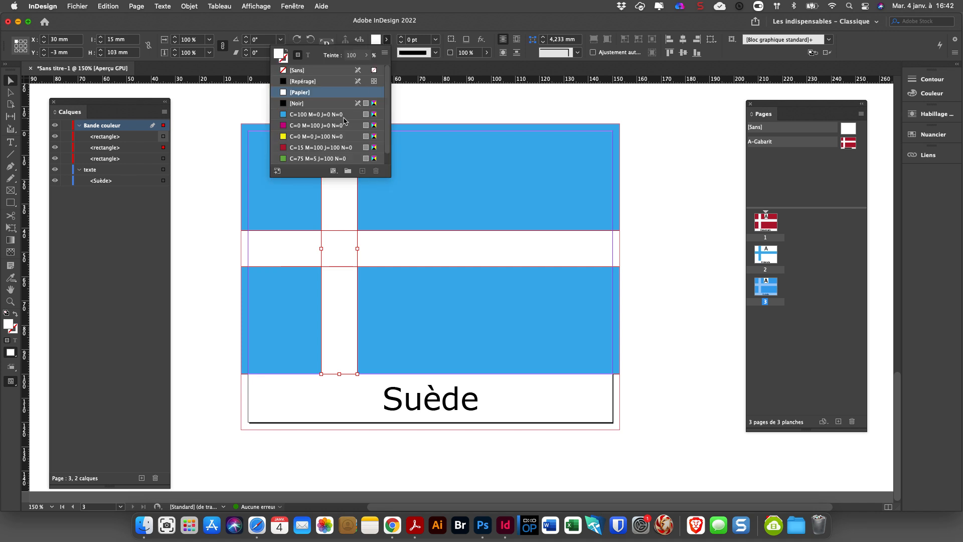
pyautogui.click(316, 136)
pyautogui.click(275, 248)
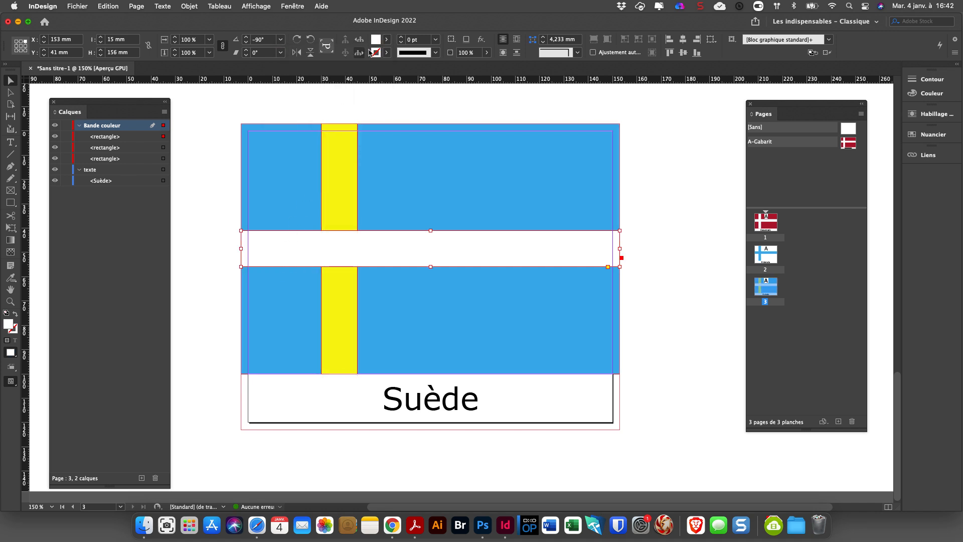
pyautogui.click(386, 39)
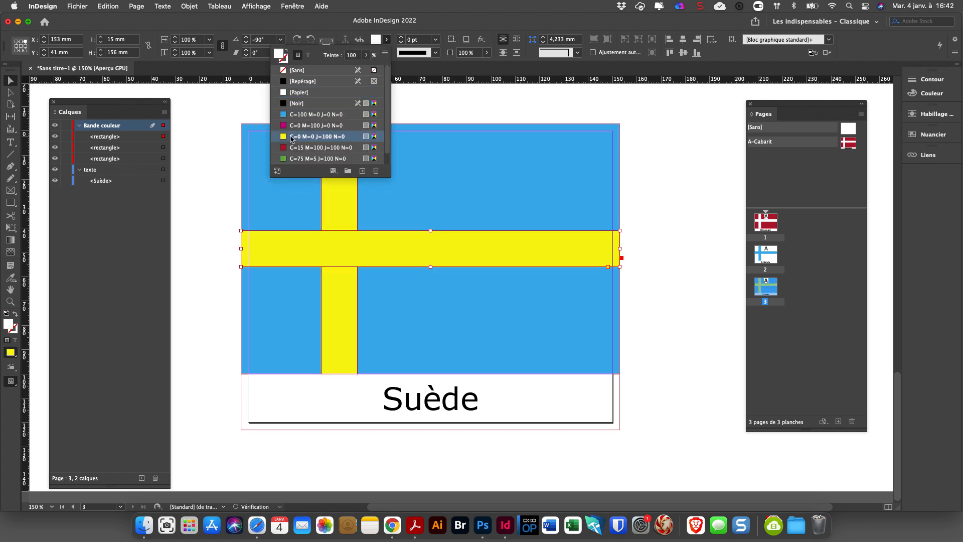
pyautogui.click(293, 136)
pyautogui.click(11, 82)
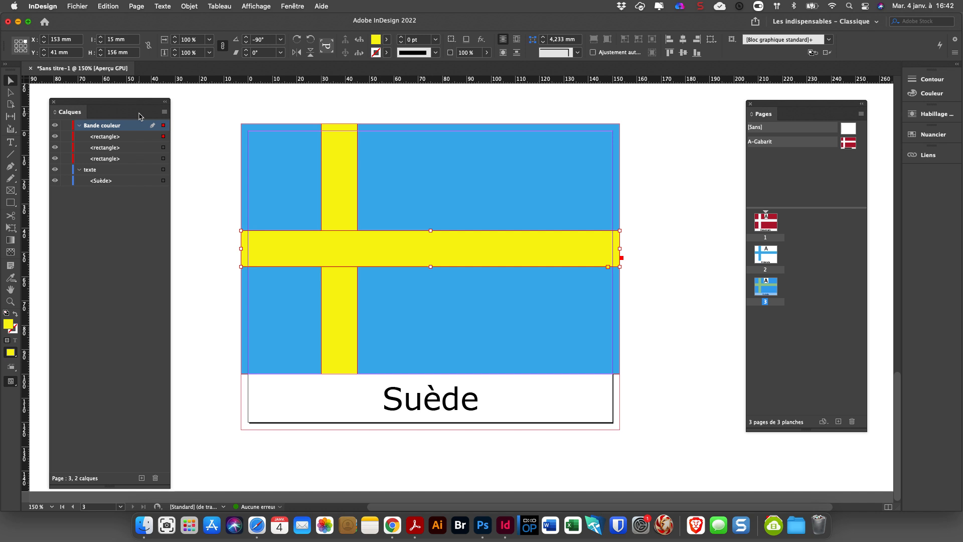
pyautogui.click(210, 120)
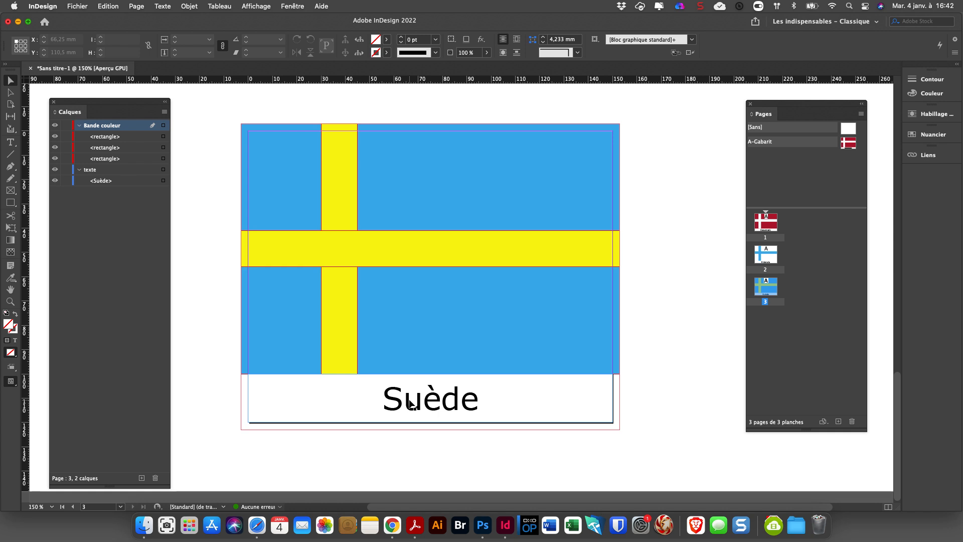
pyautogui.click(701, 5)
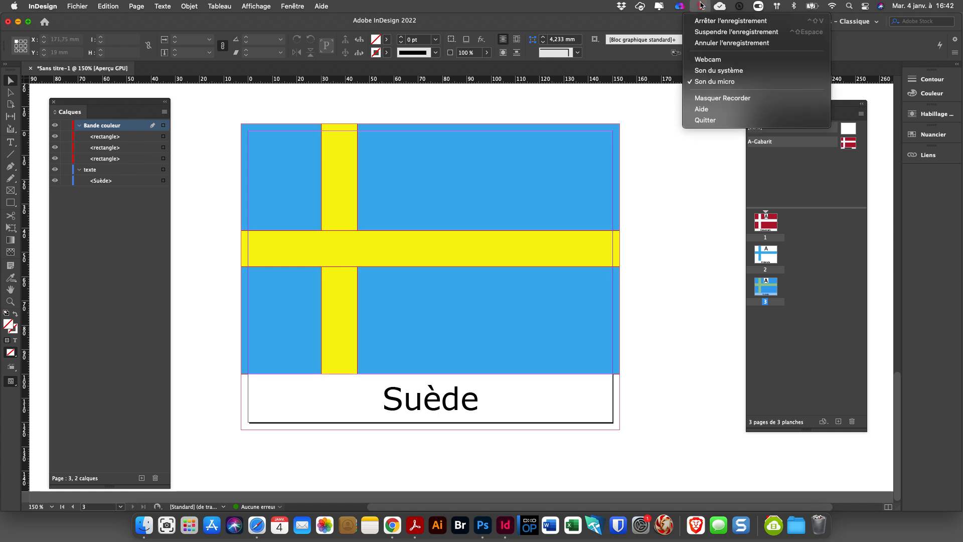